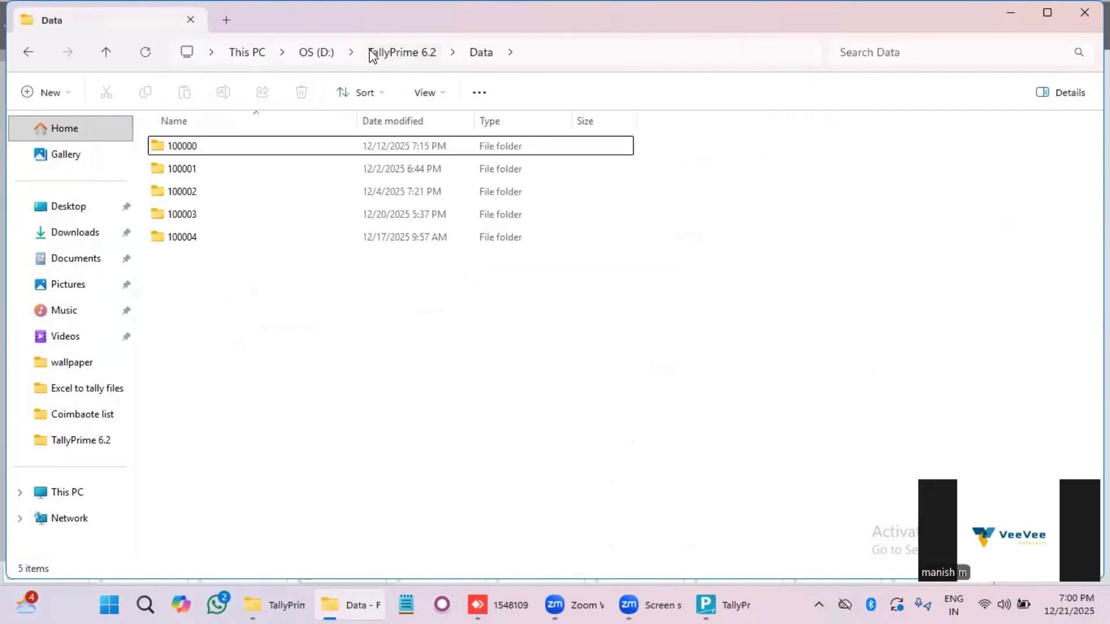
Step: Copy folders 100000 to 100004 from the local Data folder, then switch to AnyDesk and open the remote TallyPrime 6.2 installation folder
key(ctrl+a)
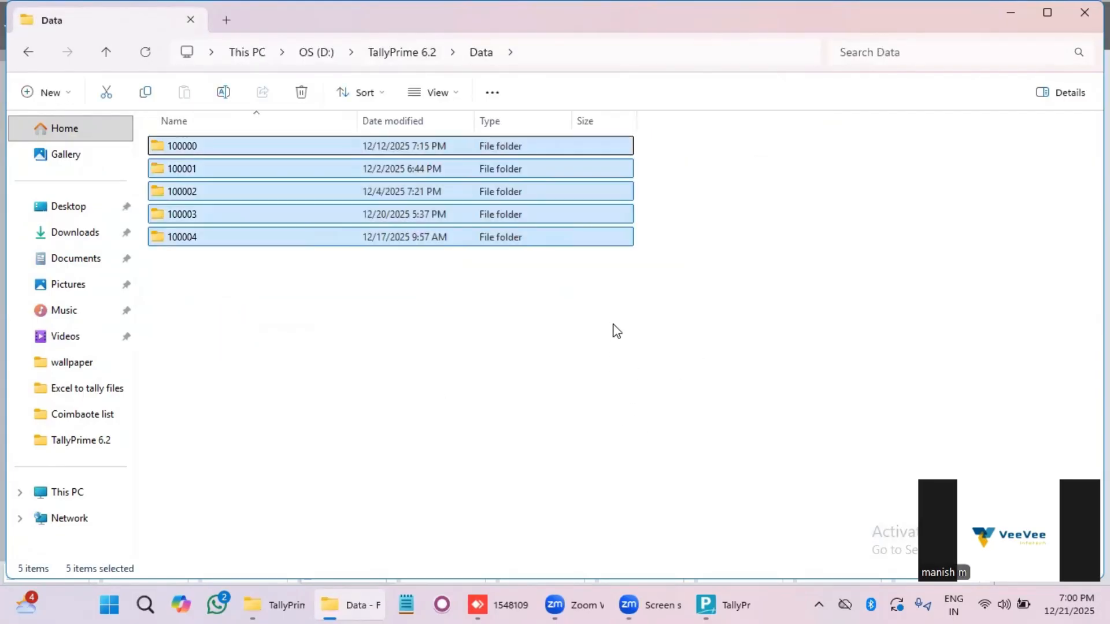
click(1015, 17)
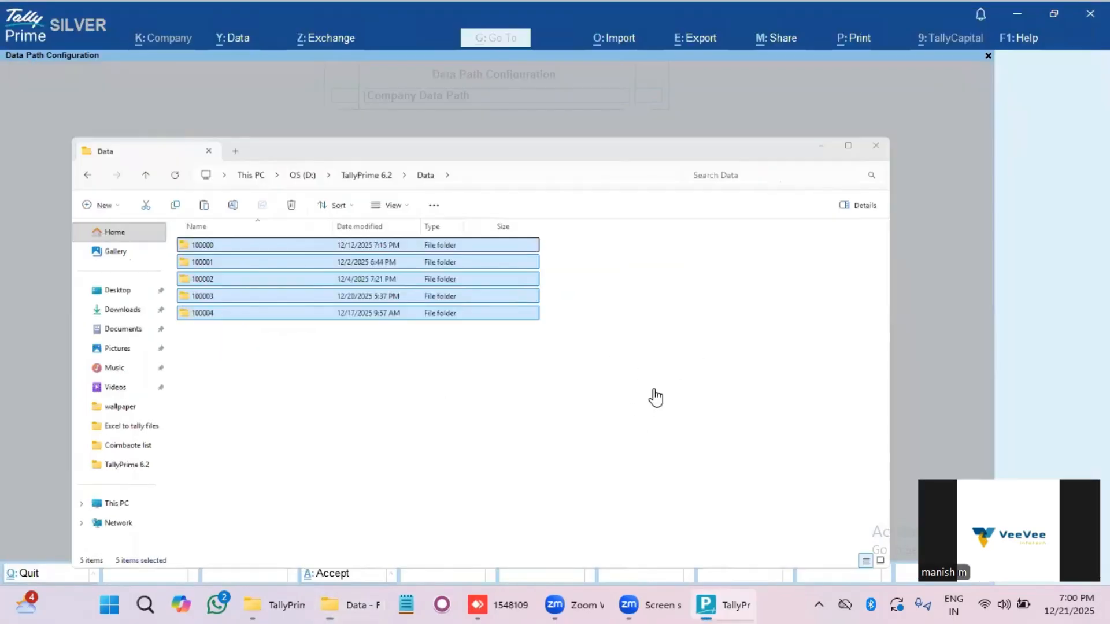
click(497, 605)
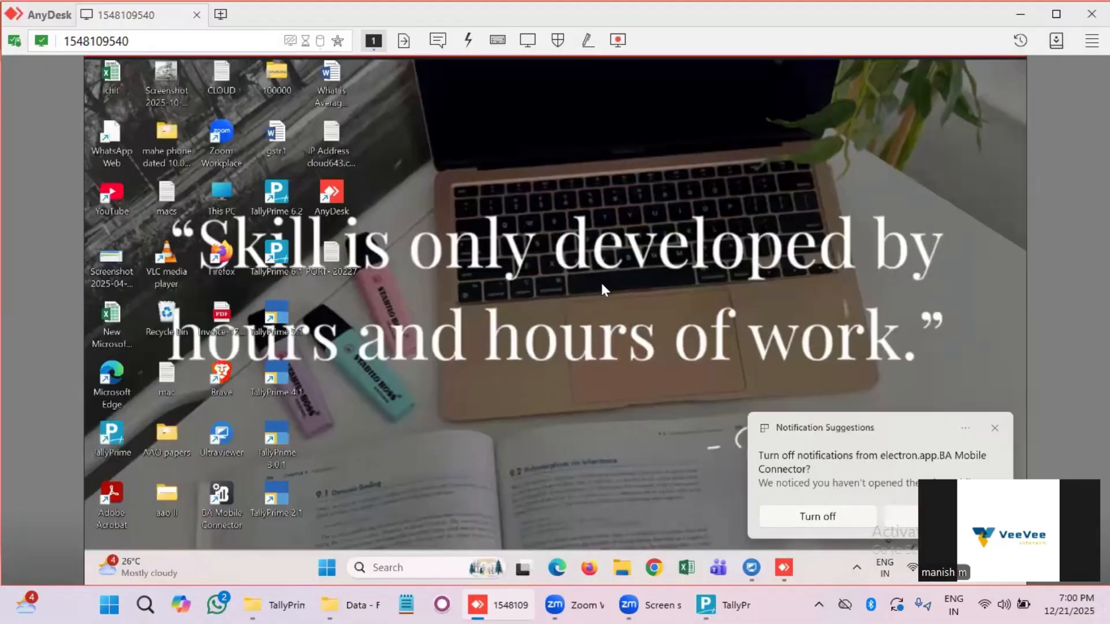
right_click(278, 196)
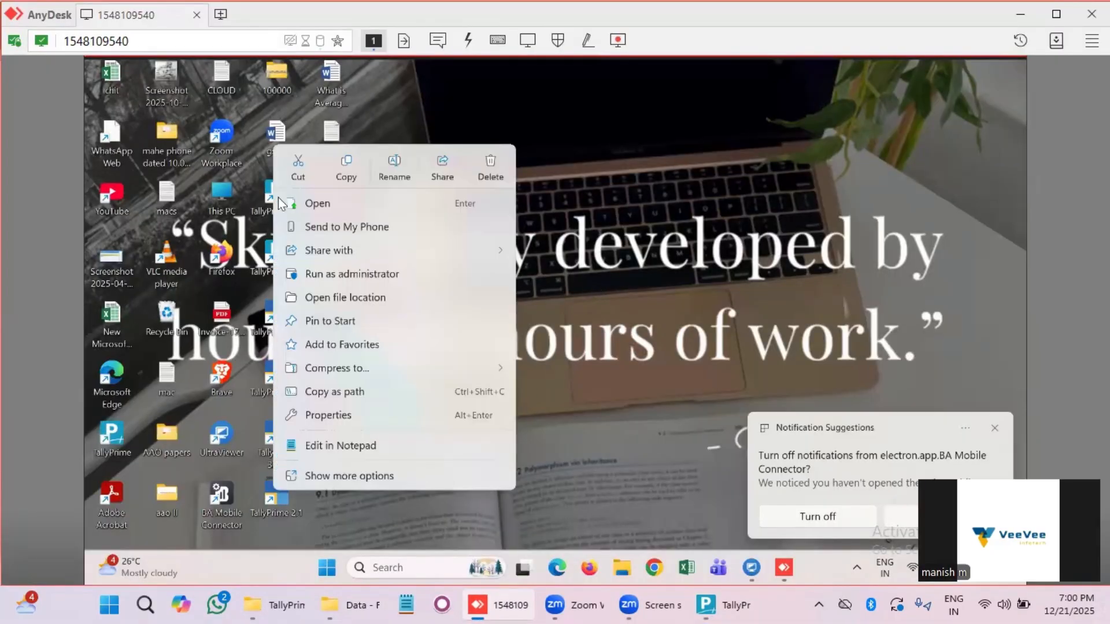
click(375, 300)
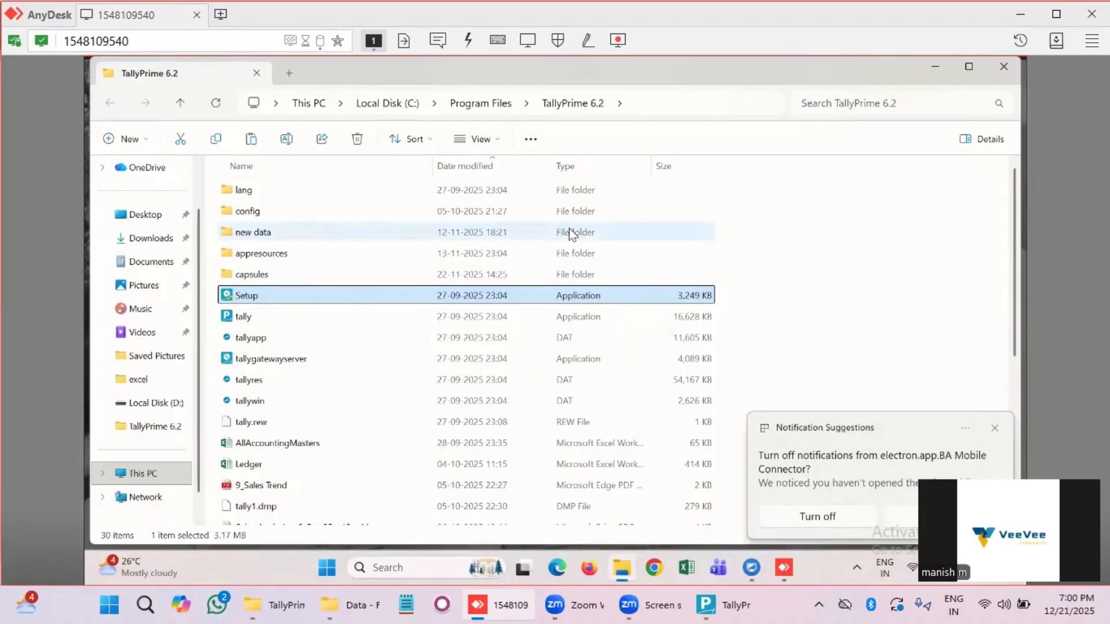
Step: Create a folder named data in the remote TallyPrime 6.2 folder and paste the copied company folders into it
key(ctrl+shift+n)
text(data)
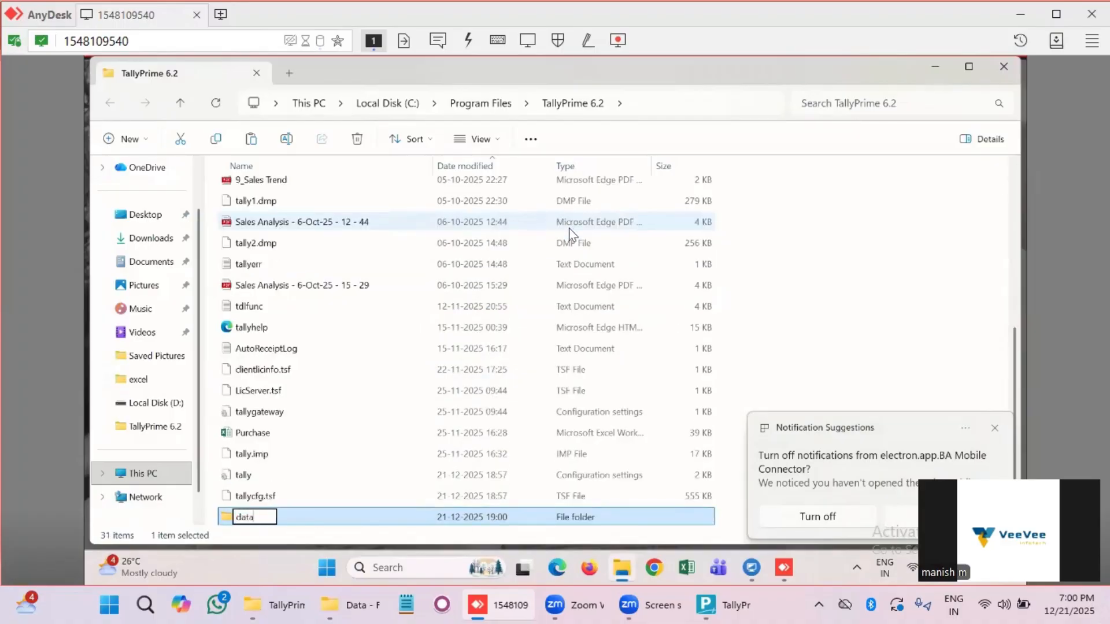
key(Return)
key(Return)
key(ctrl+v)
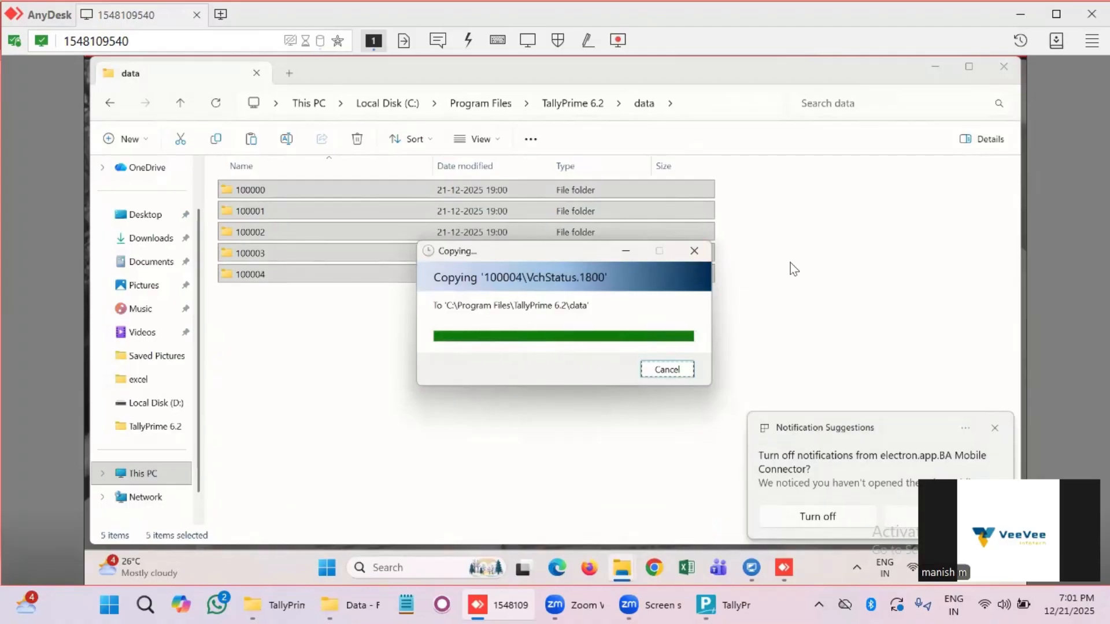
click(932, 68)
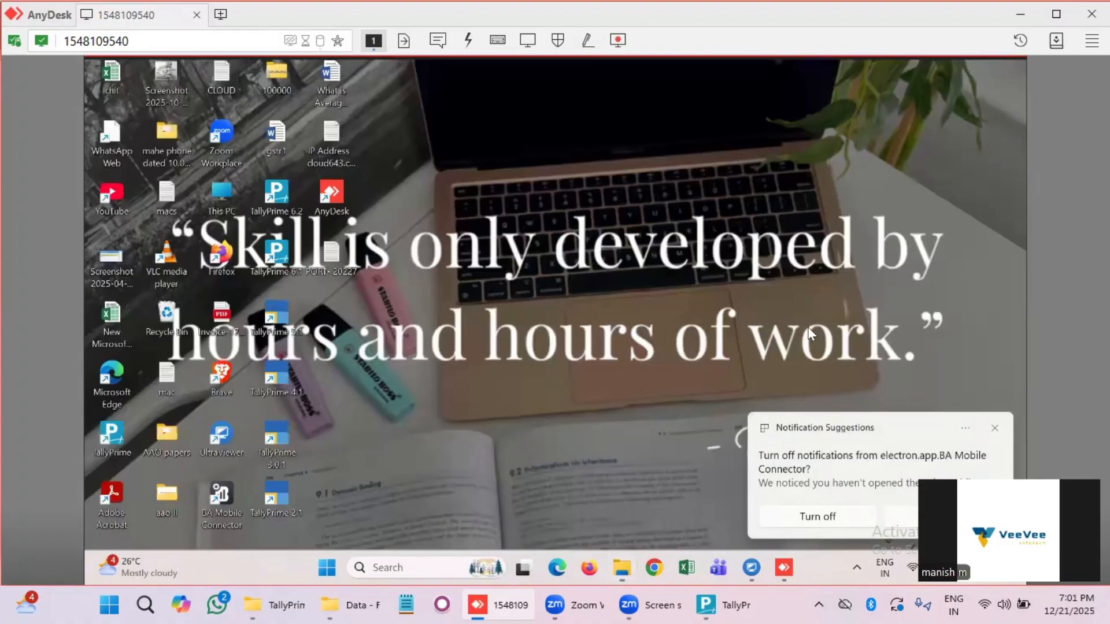
click(751, 568)
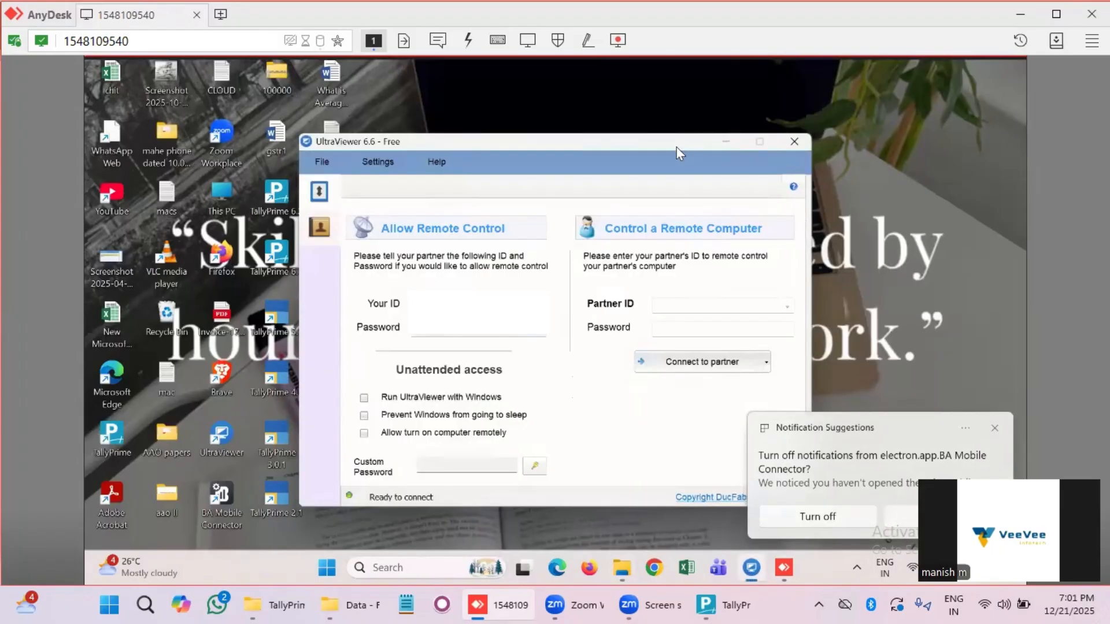
Step: Switch to the local TallyPrime and check its About information and the detailed file paths of the locally configured TDLs
click(1021, 14)
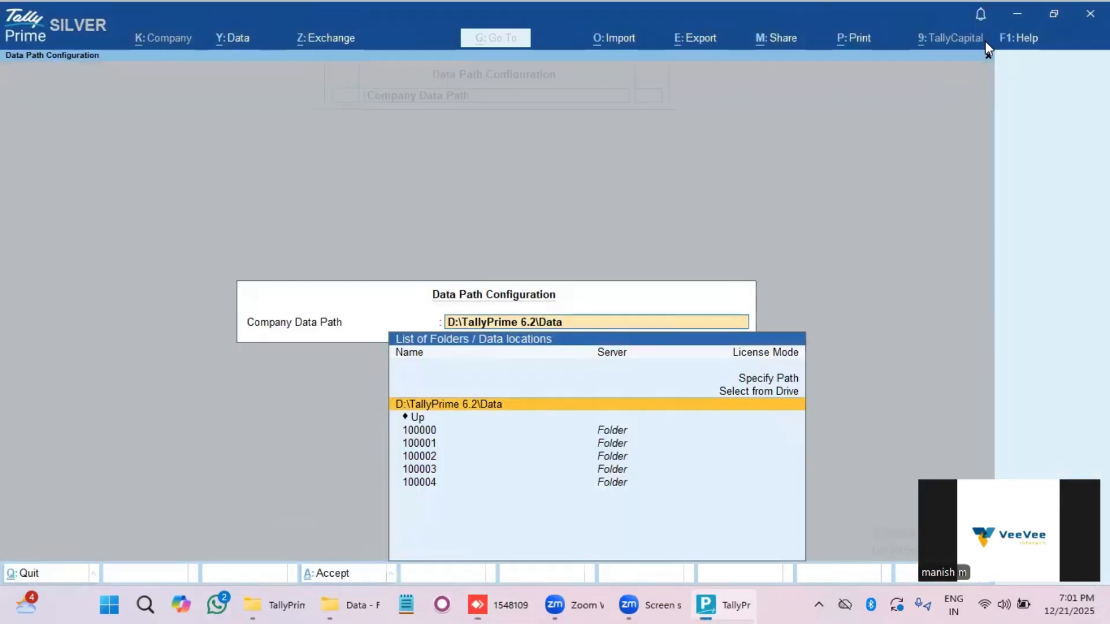
click(1031, 40)
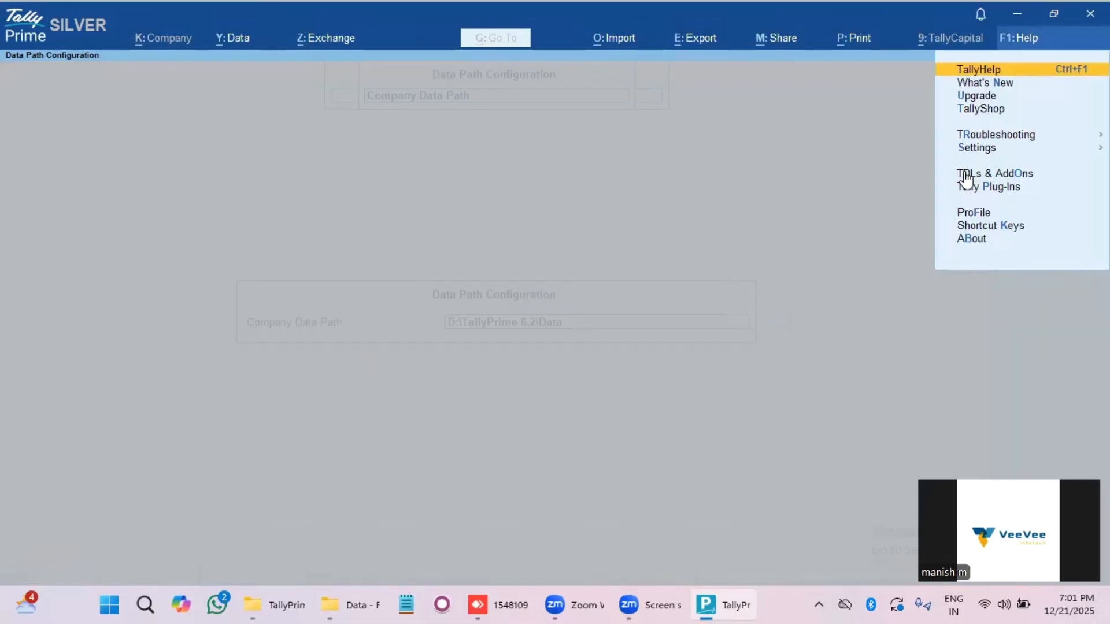
click(983, 237)
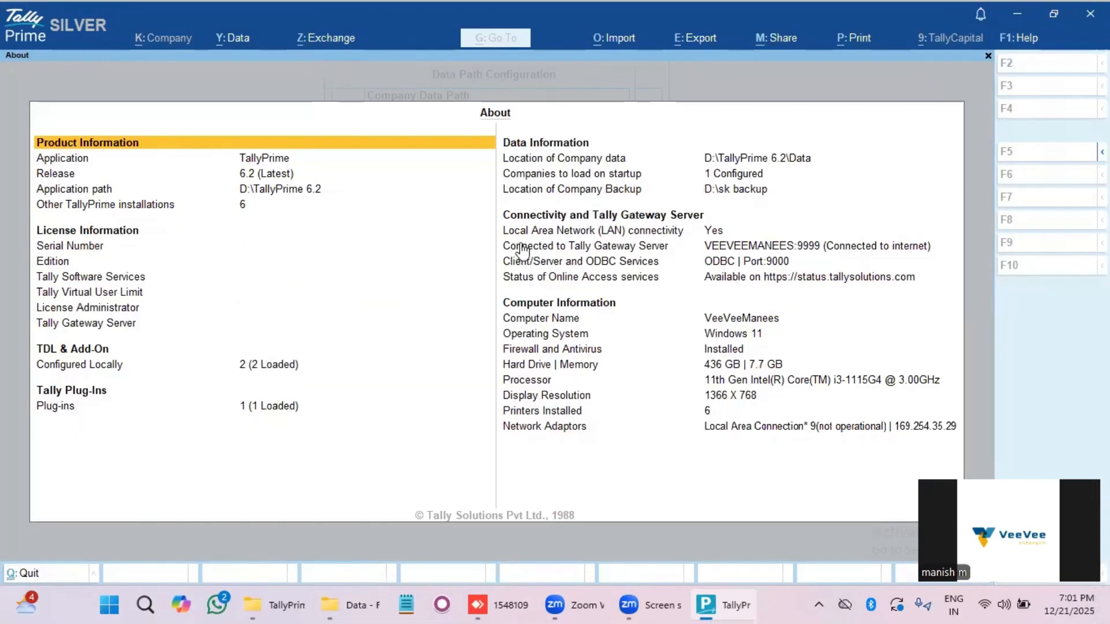
click(1021, 40)
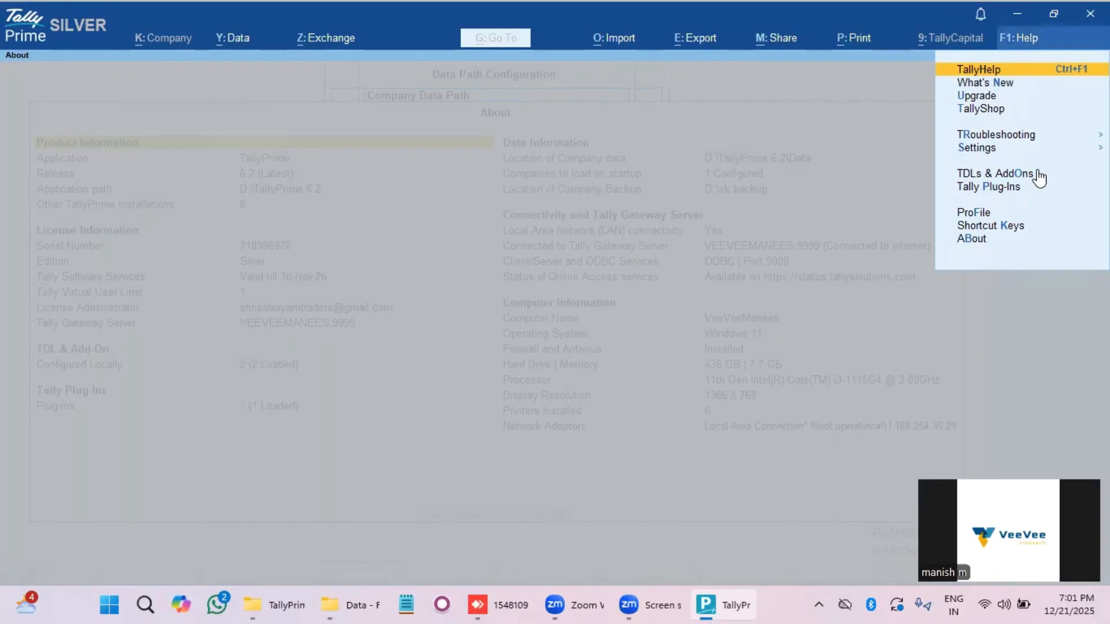
click(1034, 172)
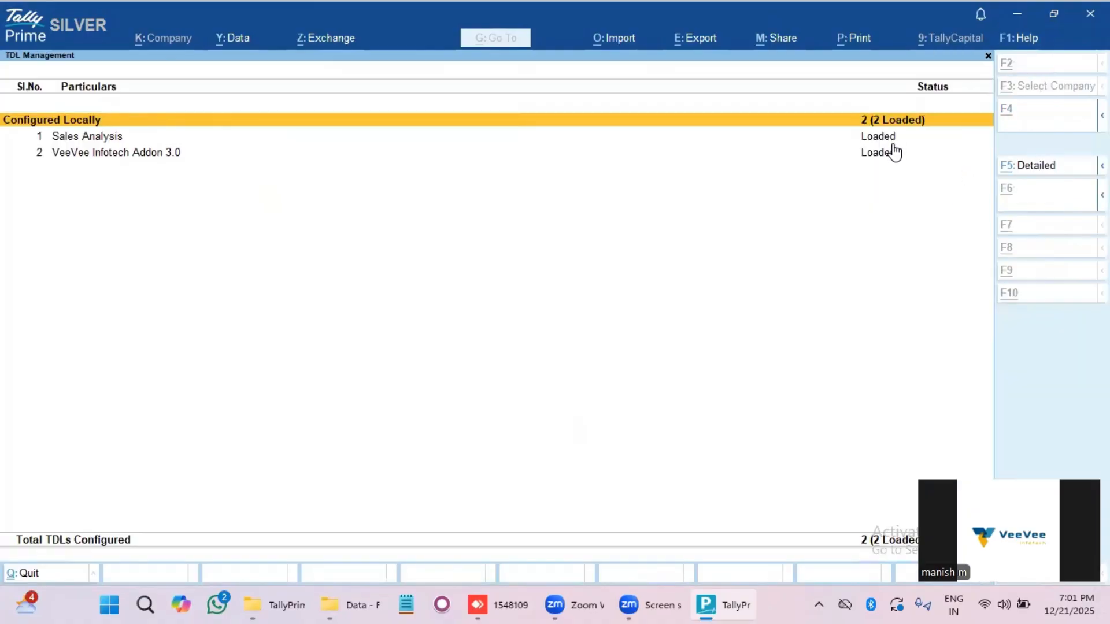
key(alt+F5)
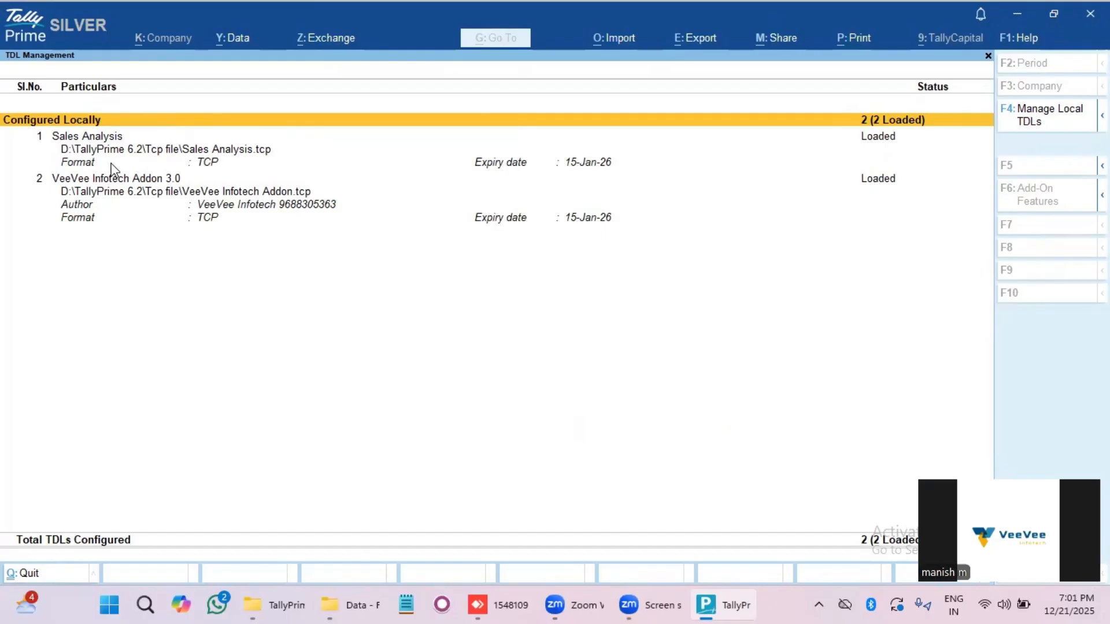
key(Escape)
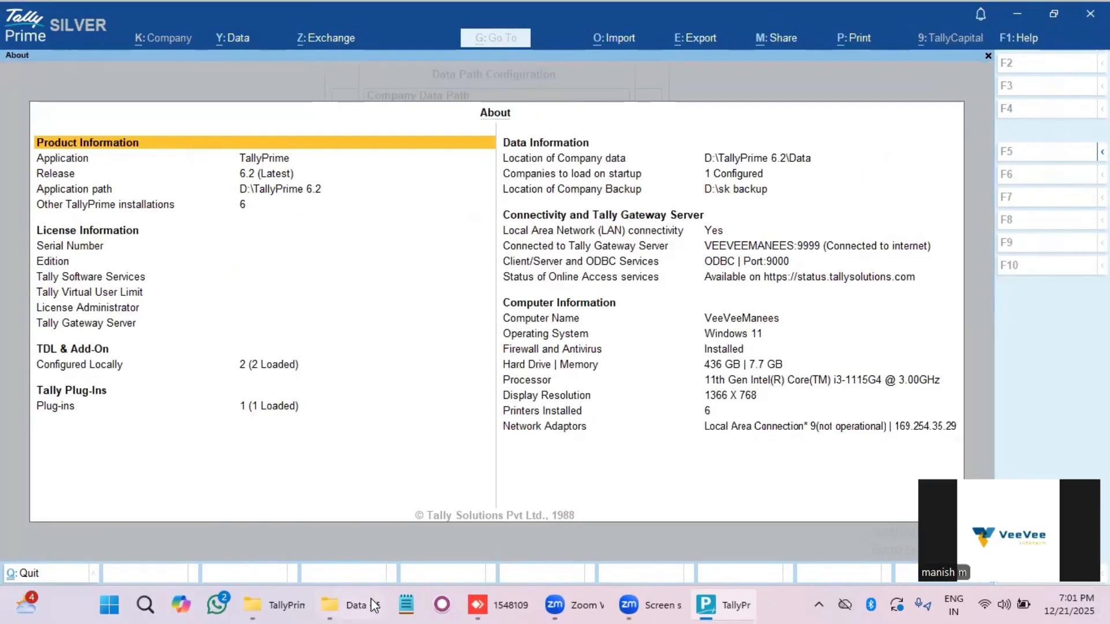
Step: Copy the Tcp file folder from the local TallyPrime 6.2 folder
click(369, 605)
click(106, 52)
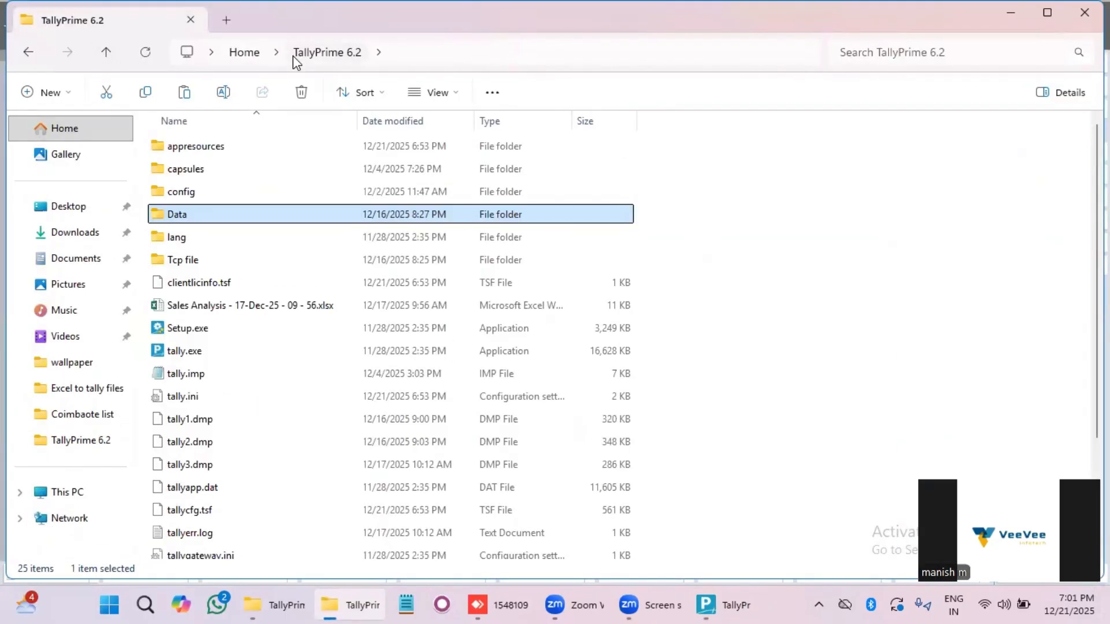
click(232, 260)
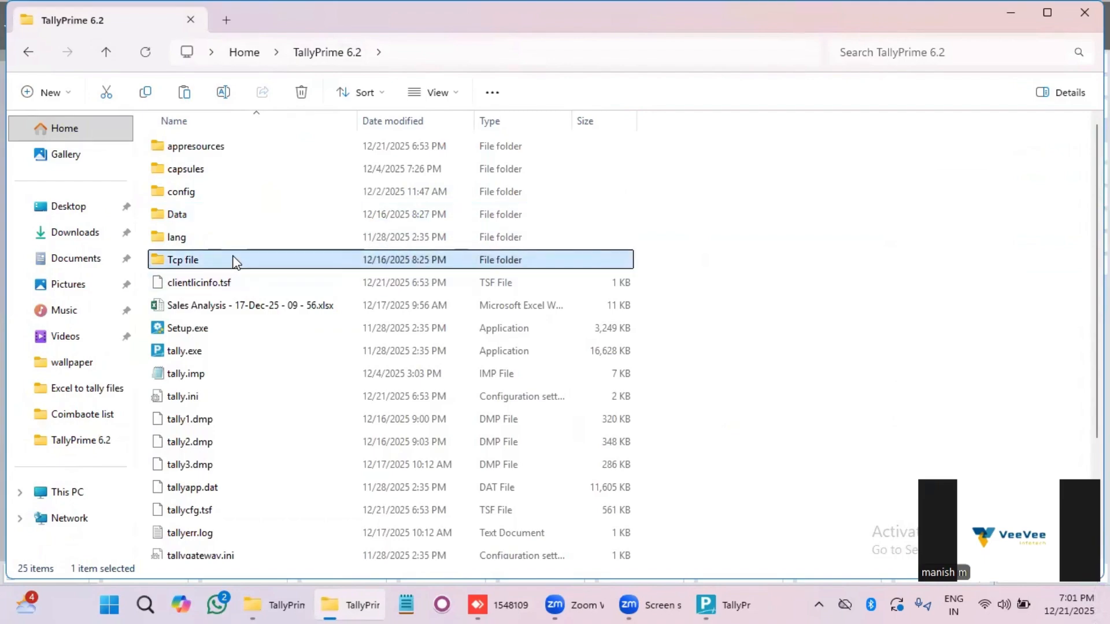
click(1010, 12)
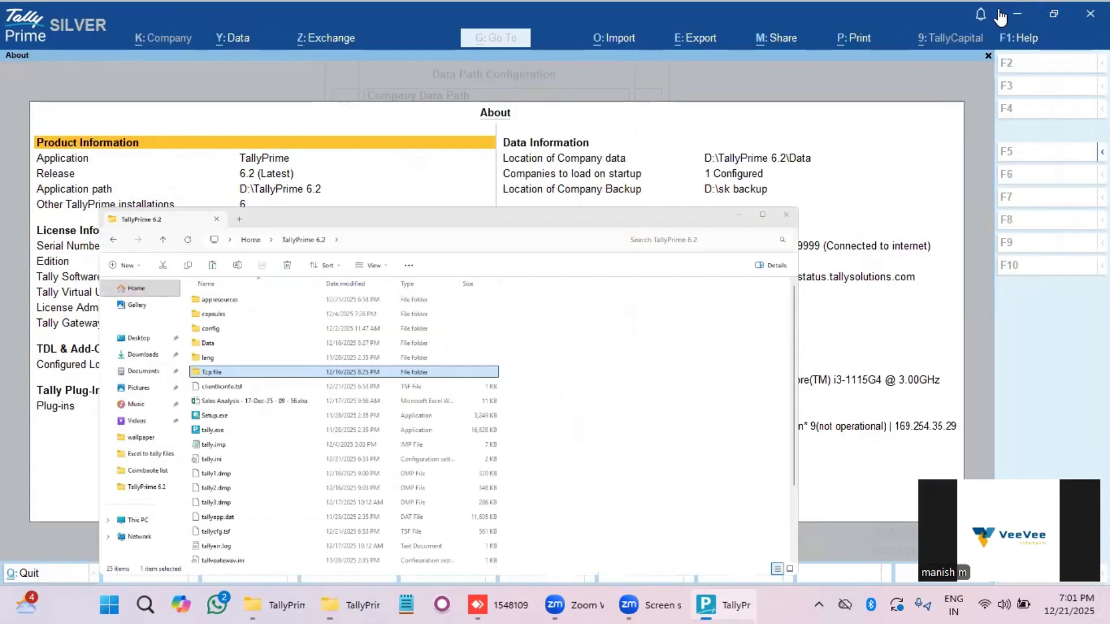
click(1023, 12)
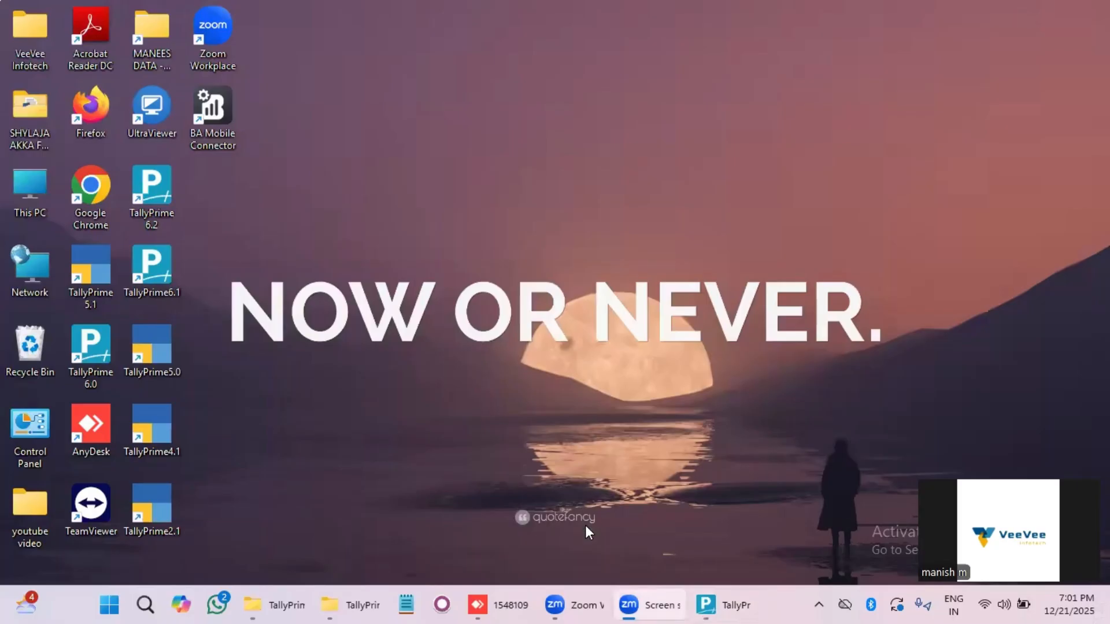
Step: Switch to AnyDesk and paste the Tcp file folder into the remote TallyPrime 6.2 folder
click(477, 604)
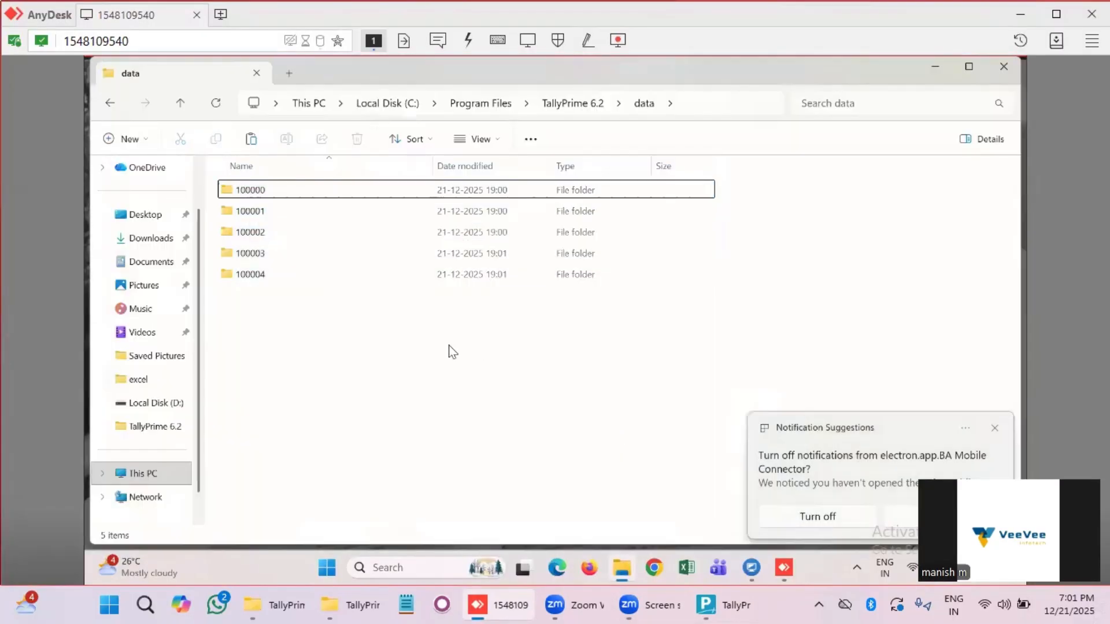
click(451, 347)
click(183, 103)
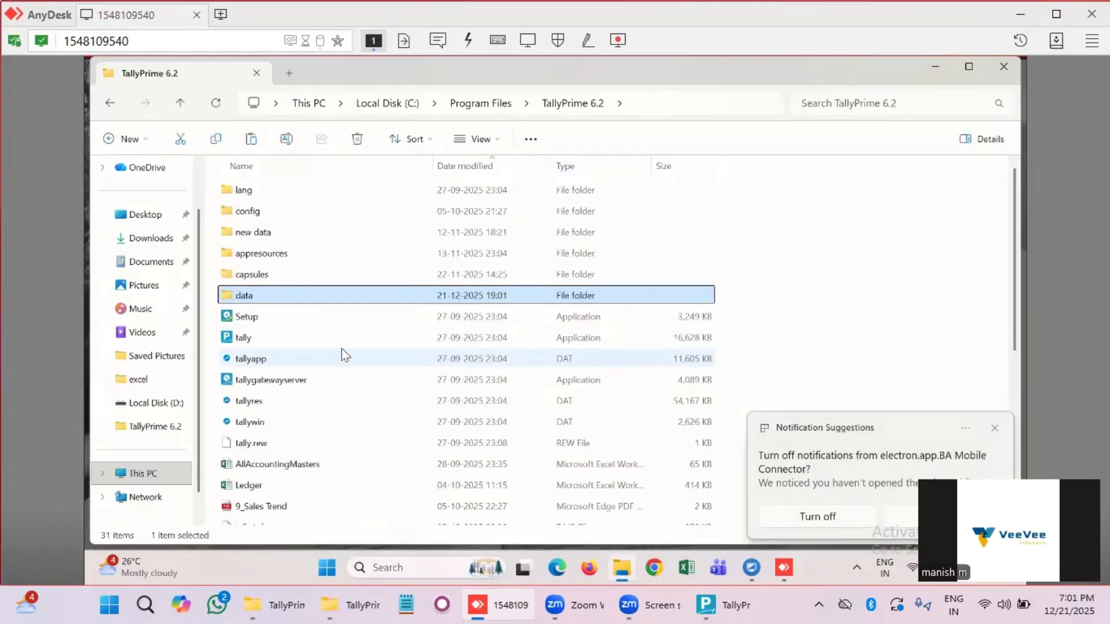
key(ctrl+v)
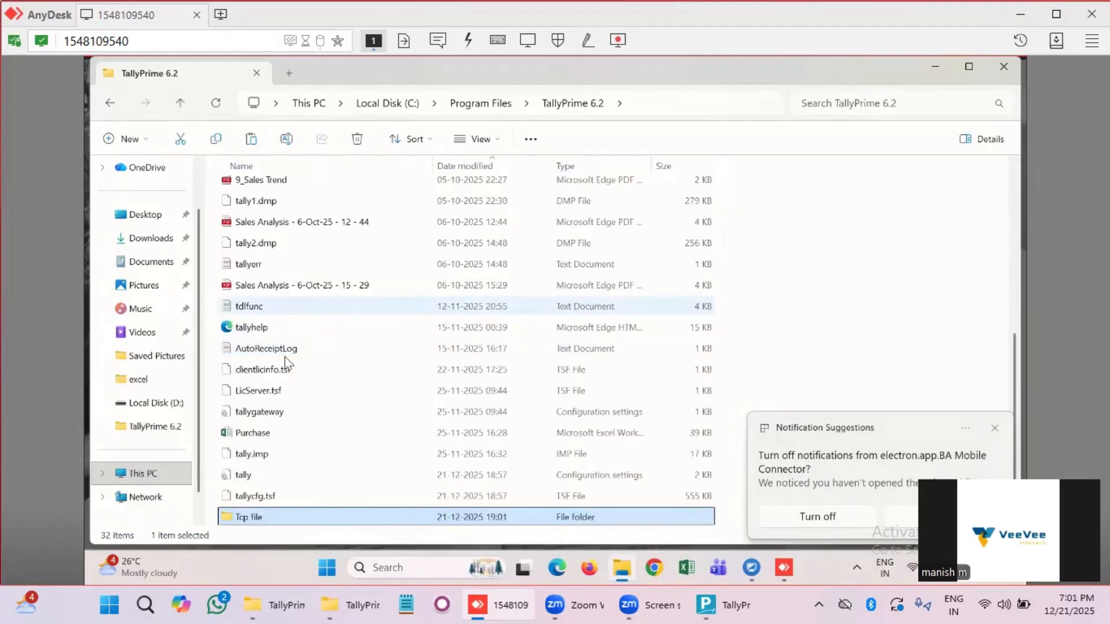
click(931, 217)
click(938, 65)
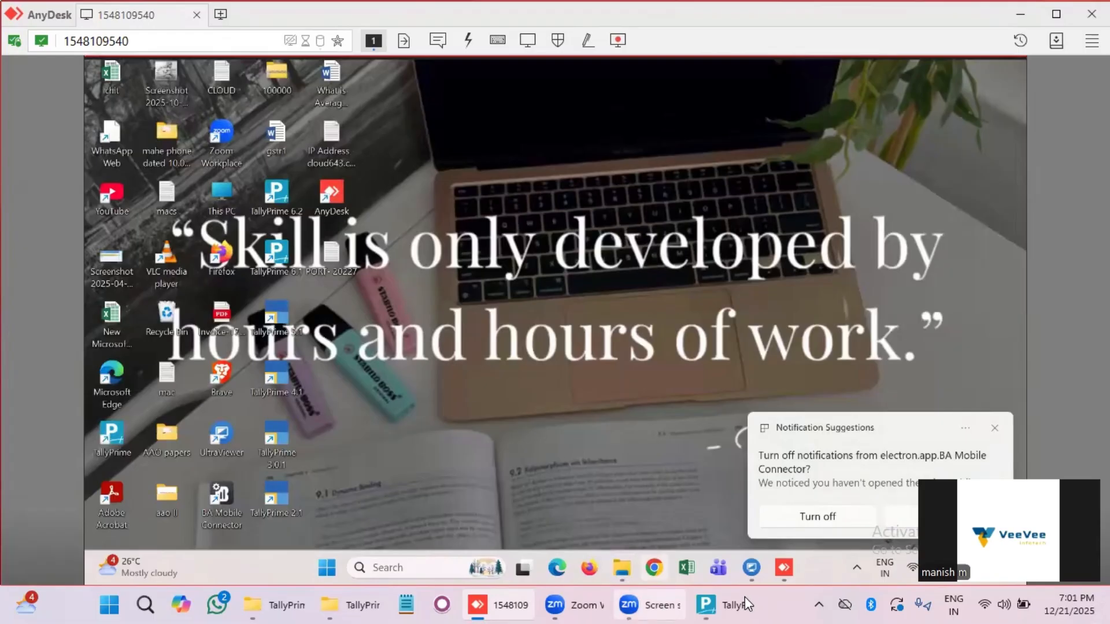
Step: Copy the tallycfg.tsf configuration file from the installation folder of the local TallyPrime 6.2
click(1020, 14)
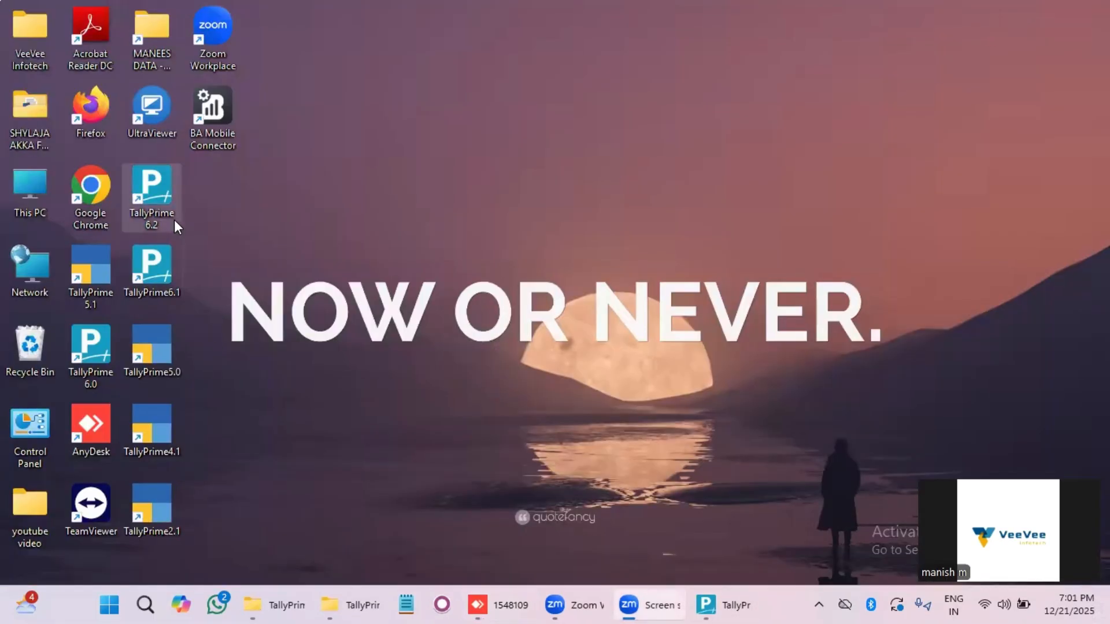
right_click(161, 183)
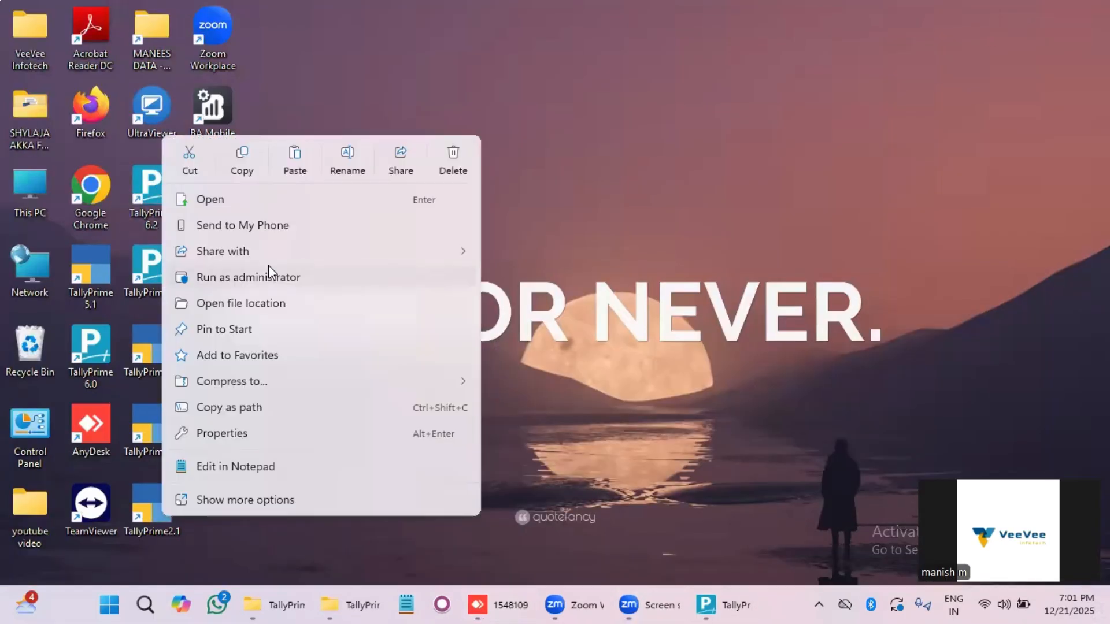
click(291, 305)
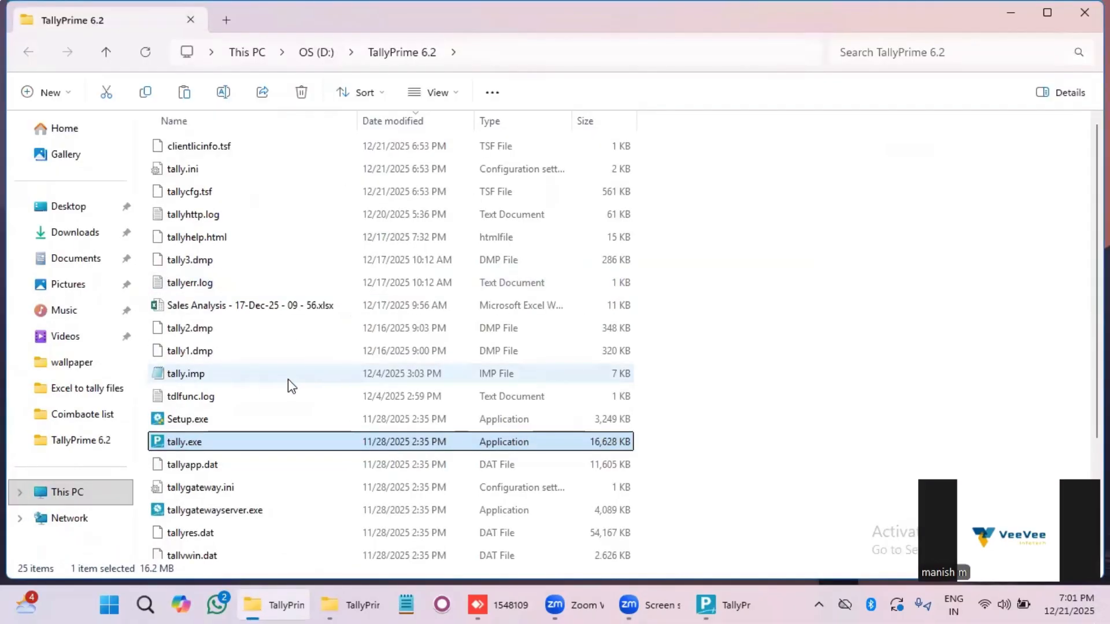
click(252, 200)
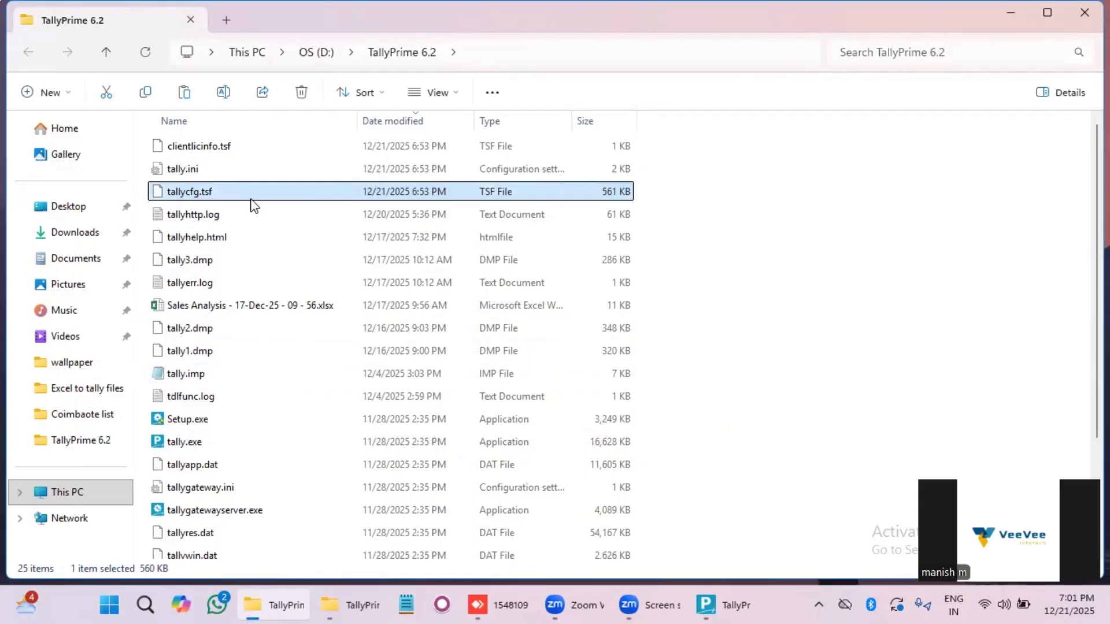
click(1025, 9)
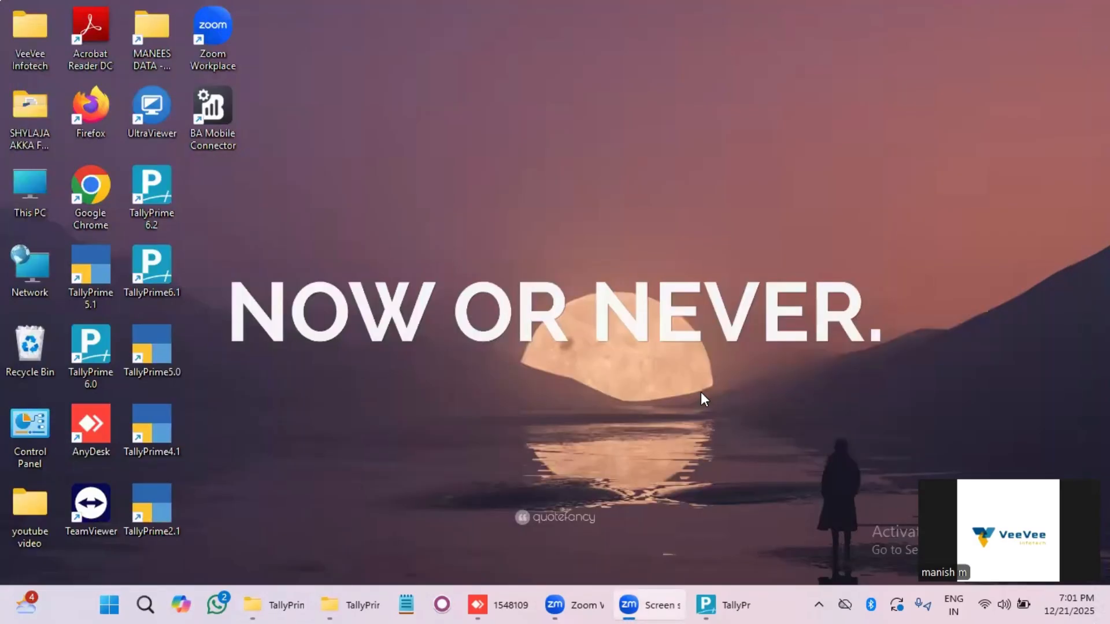
Step: Switch to AnyDesk and open the remote TallyPrime 6.2 installation folder, sorted by newest modification date
click(506, 605)
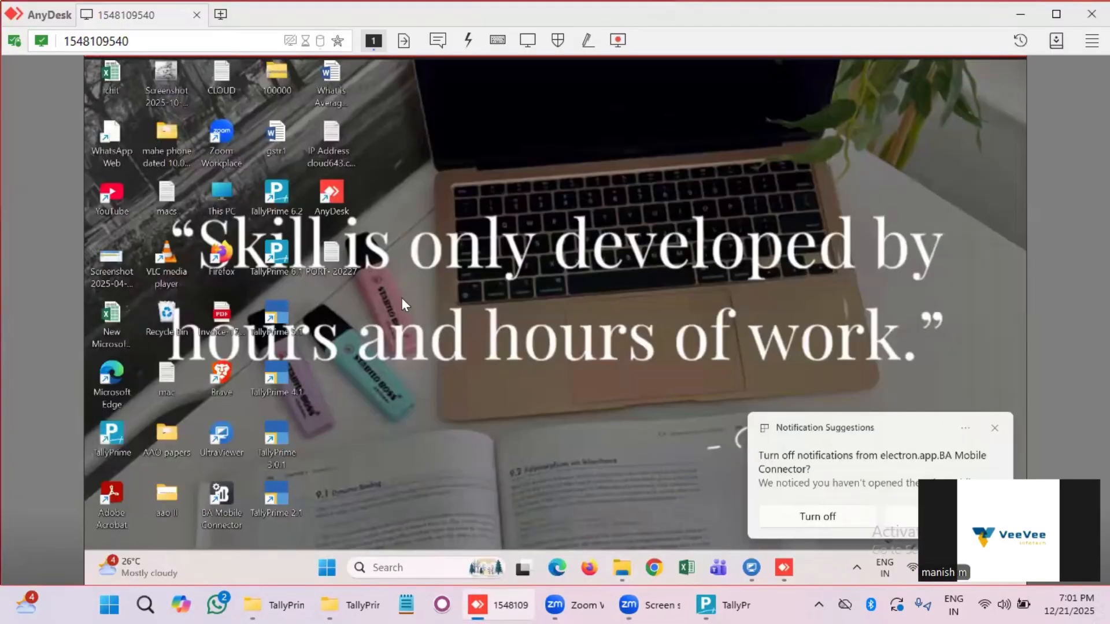
right_click(276, 200)
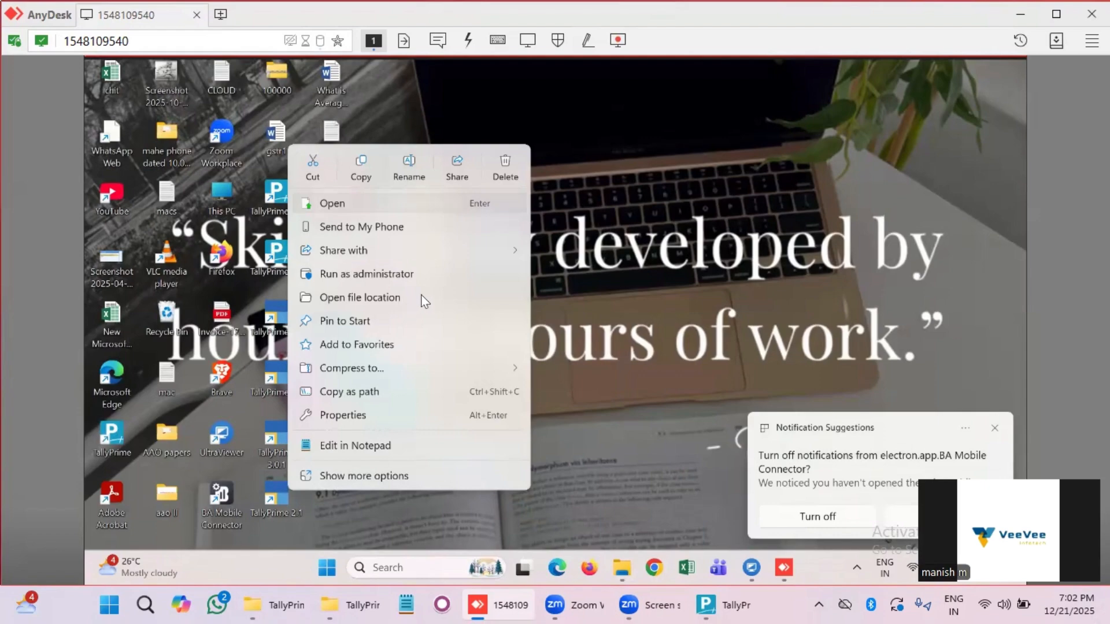
click(437, 297)
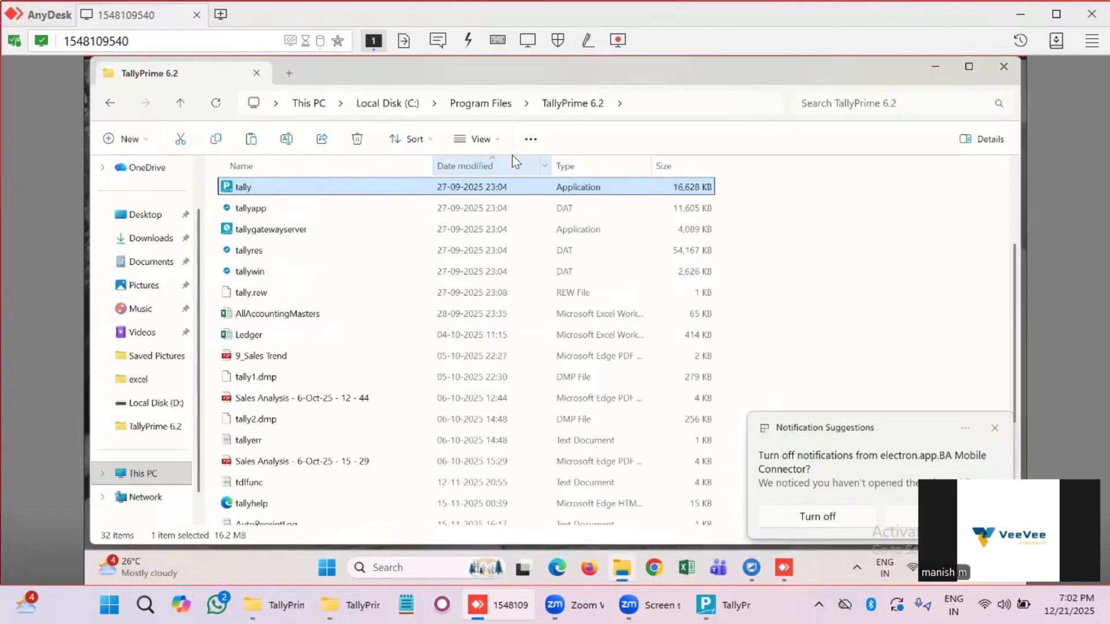
click(519, 163)
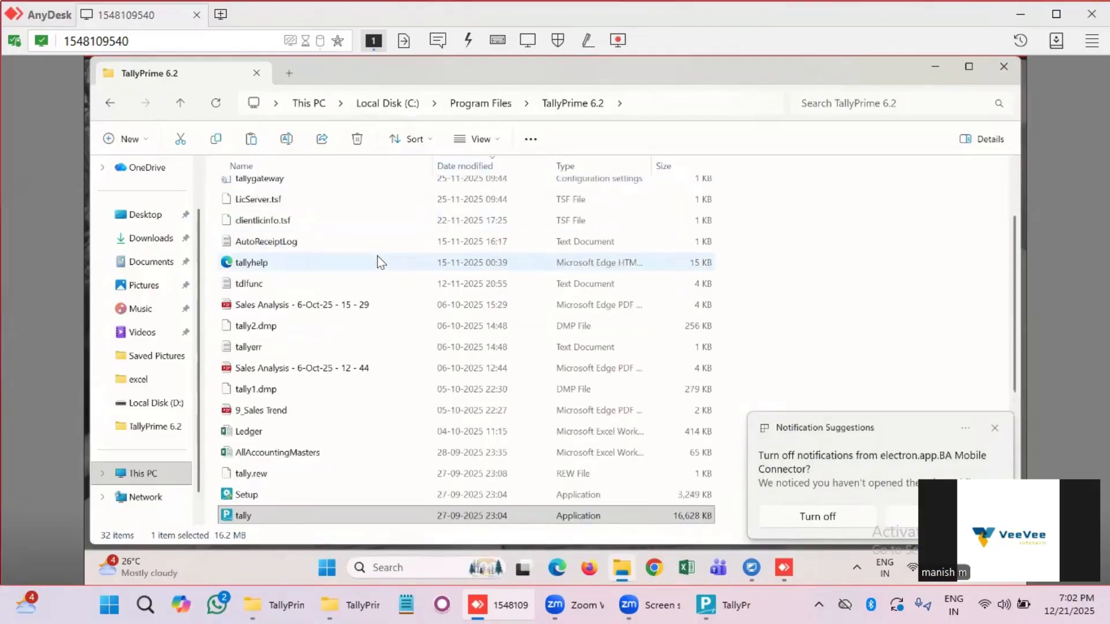
scroll(405, 247, up, 2)
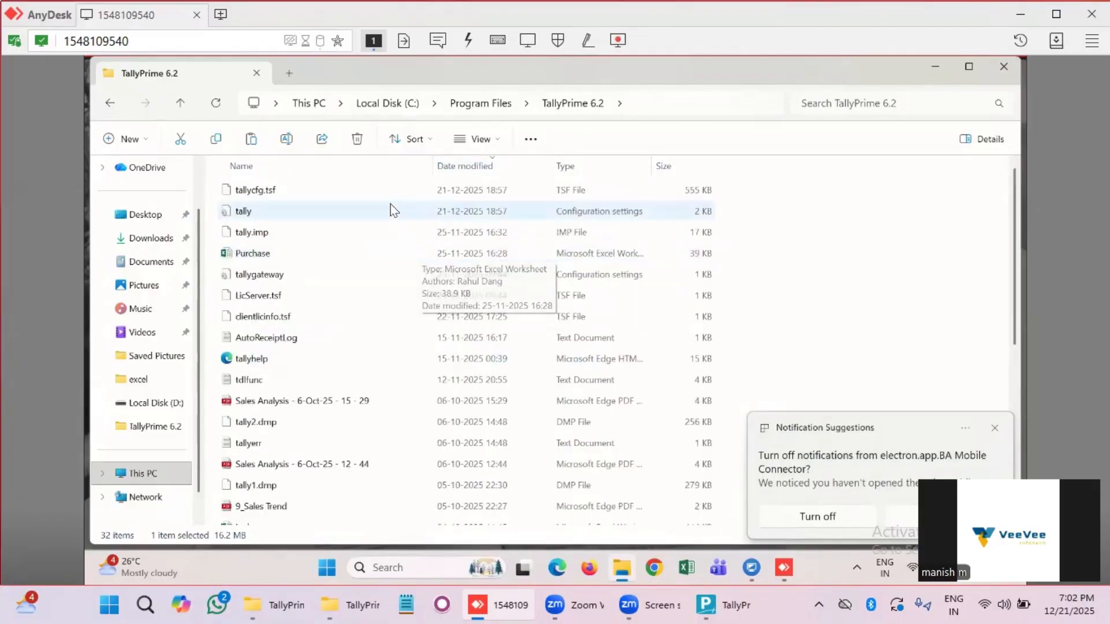
Step: Delete the remote tallycfg.tsf file, paste the copied configuration file in its place, and close the folder
click(394, 188)
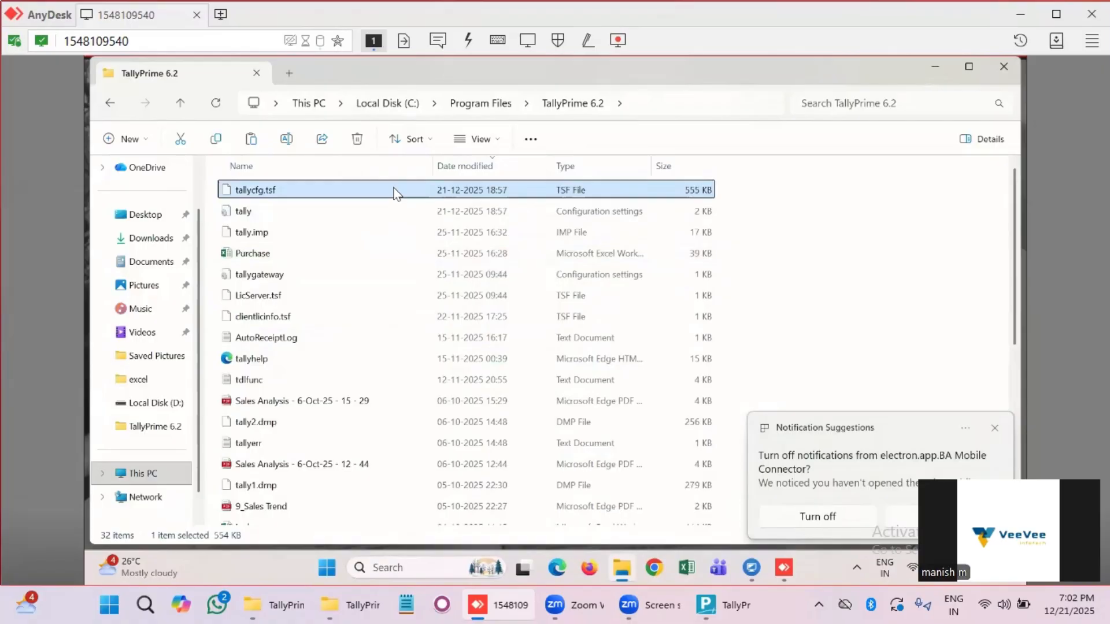
key(Delete)
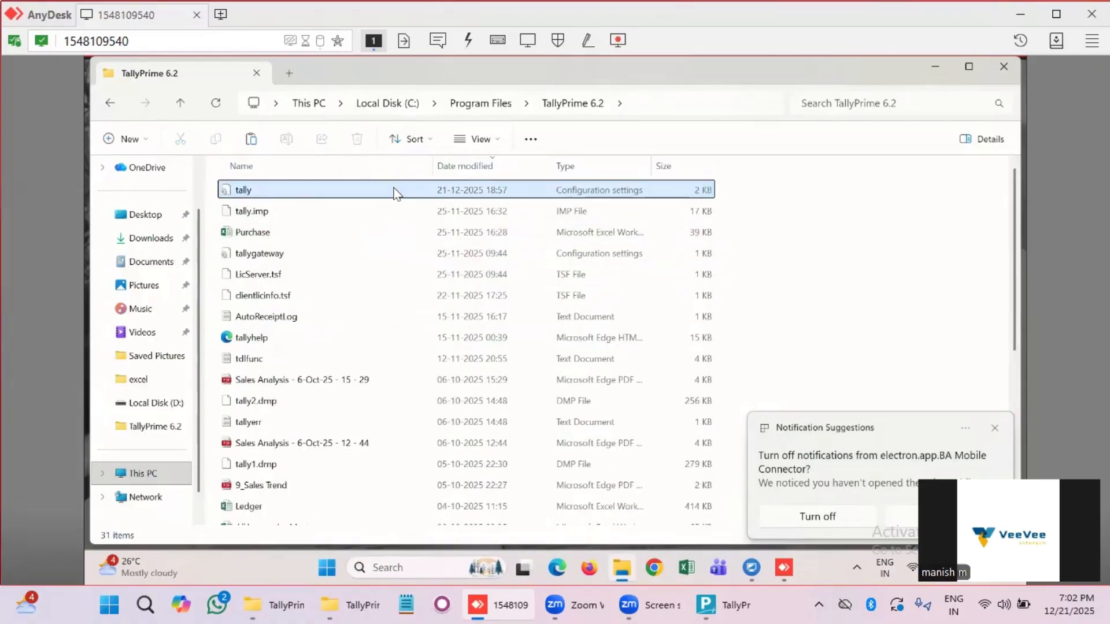
key(ctrl+v)
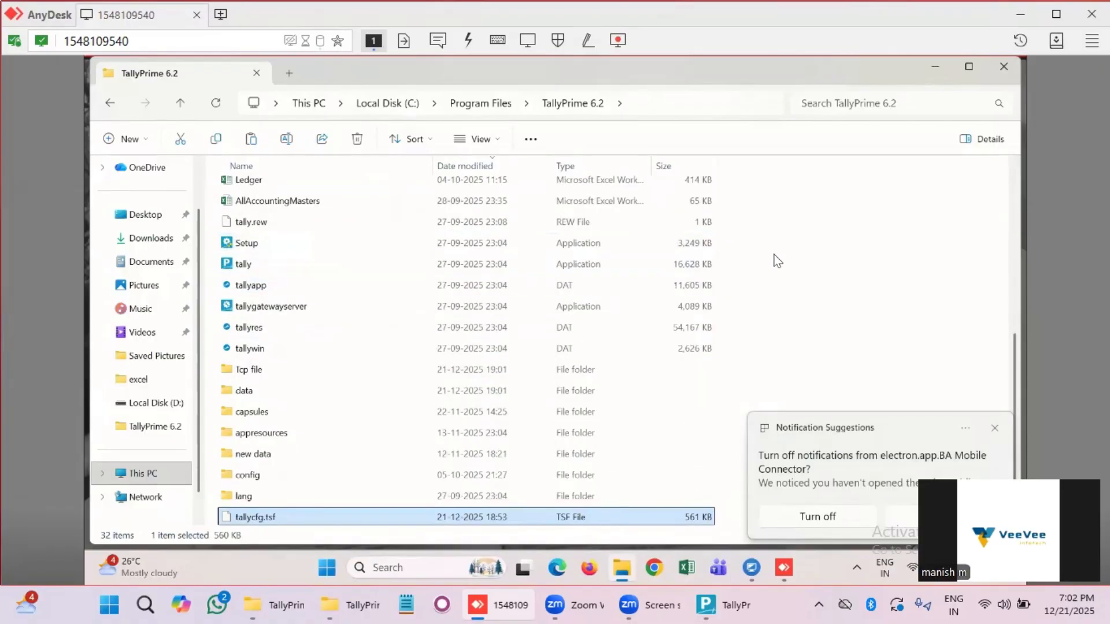
click(908, 210)
click(1003, 66)
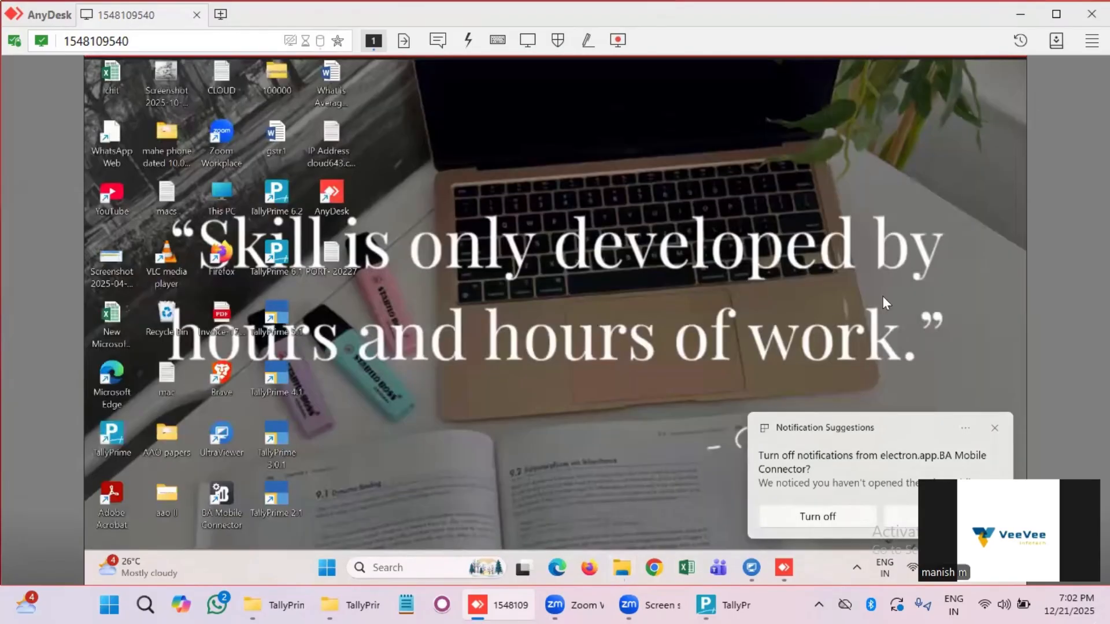
Step: Switch to the local TallyPrime and open the Manage License information from the license settings
click(1023, 19)
click(733, 605)
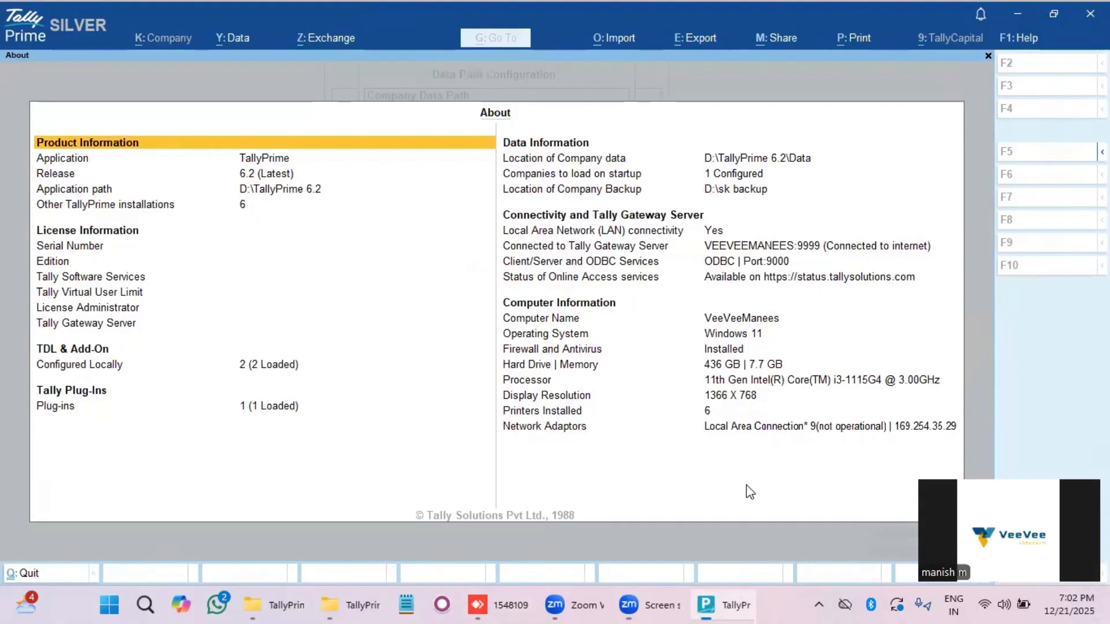
click(1017, 41)
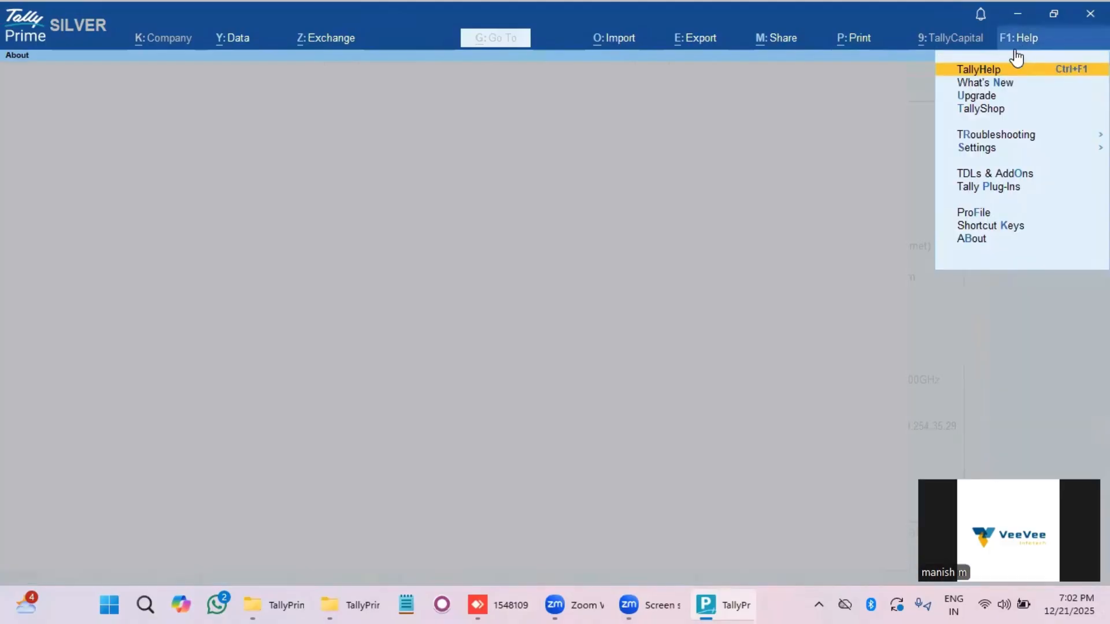
key(Down)
key(Down)
key(Down)
key(Down)
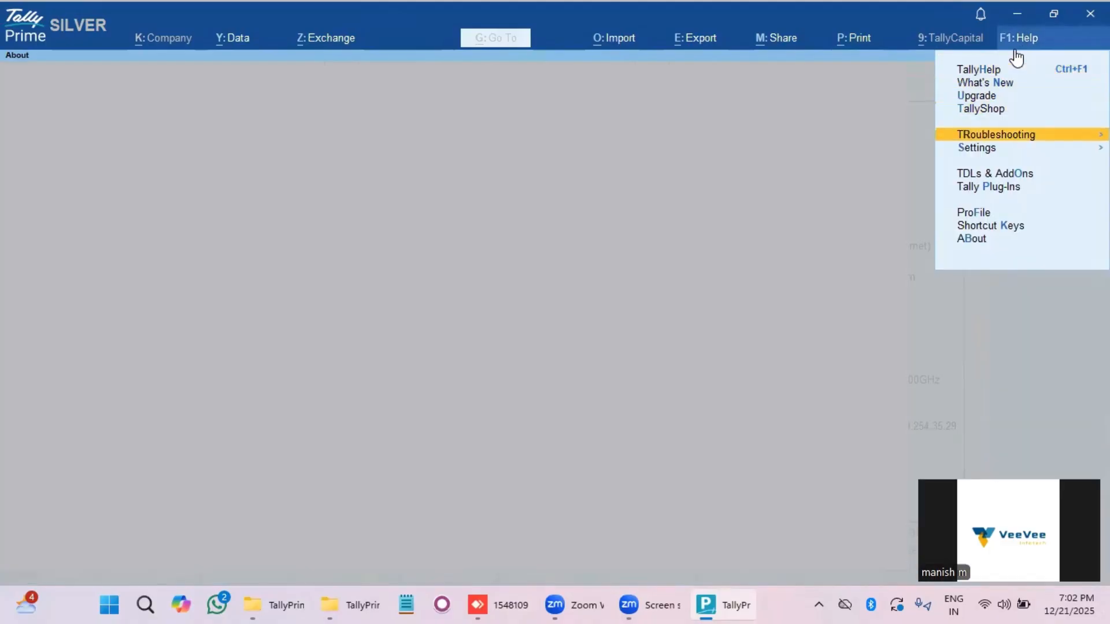
key(Down)
key(Right)
key(Right)
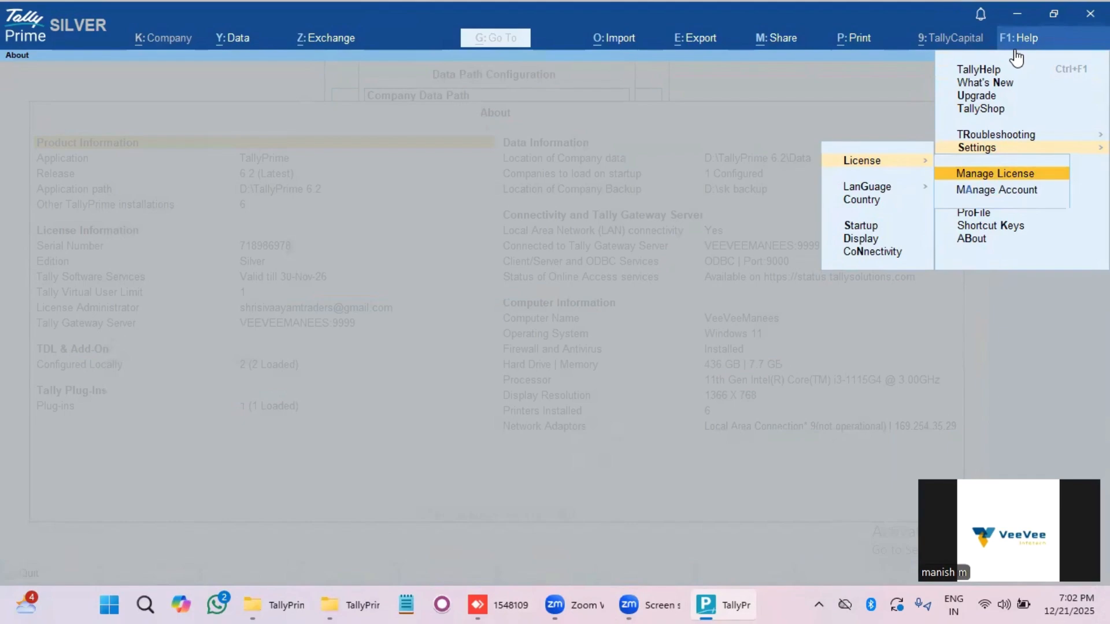
key(Return)
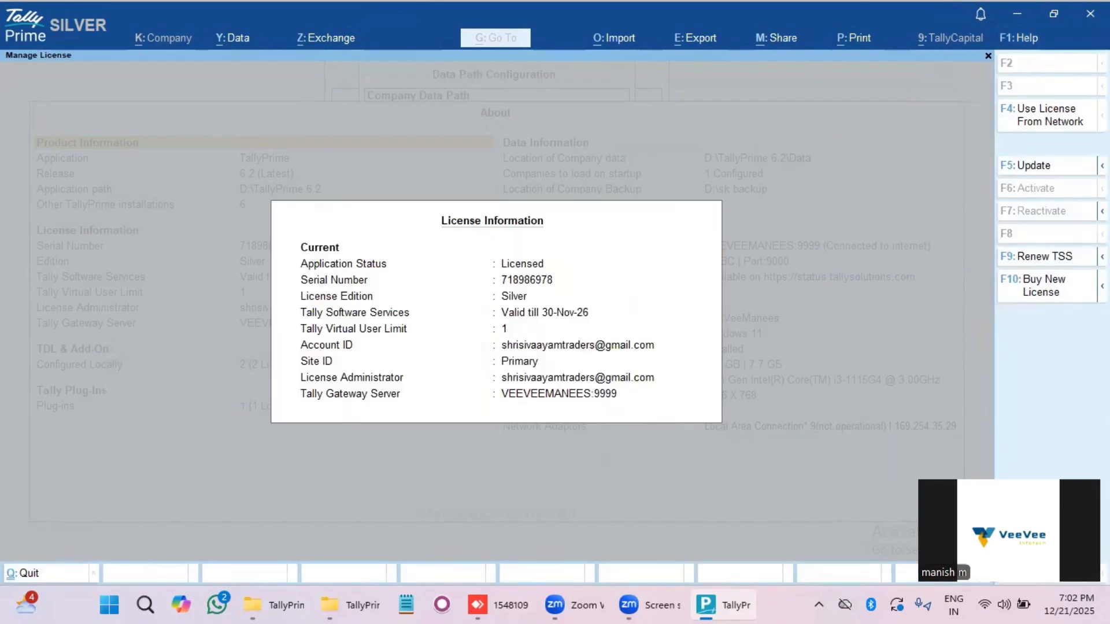
Step: Surrender the local TallyPrime license using the administrator's Tally.NET ID and Tally.NET password
key(F7)
click(968, 237)
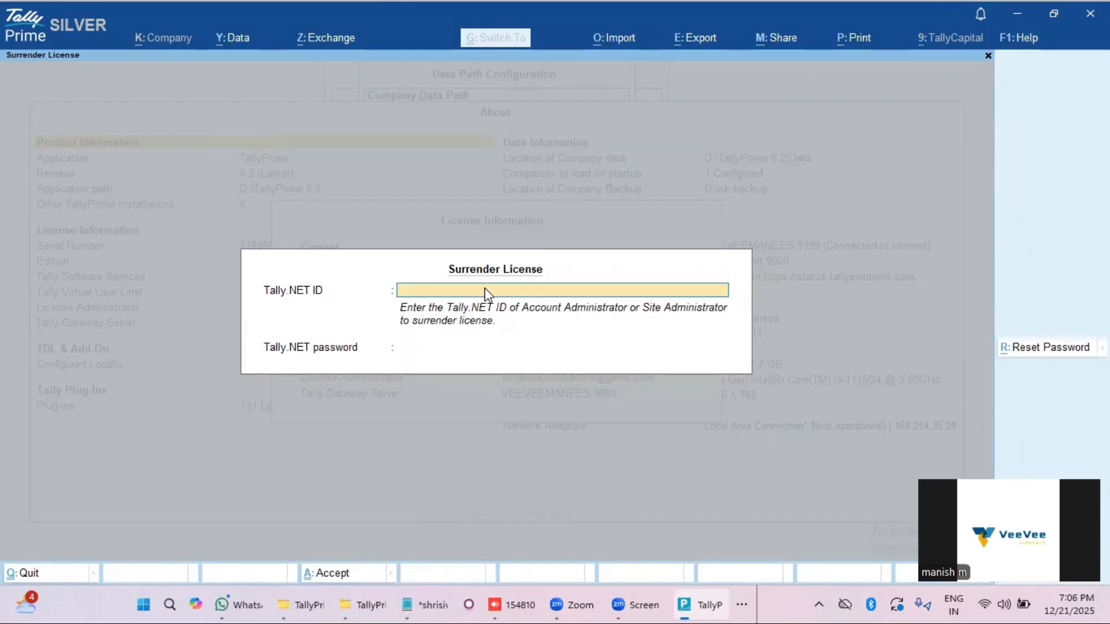
key(Return)
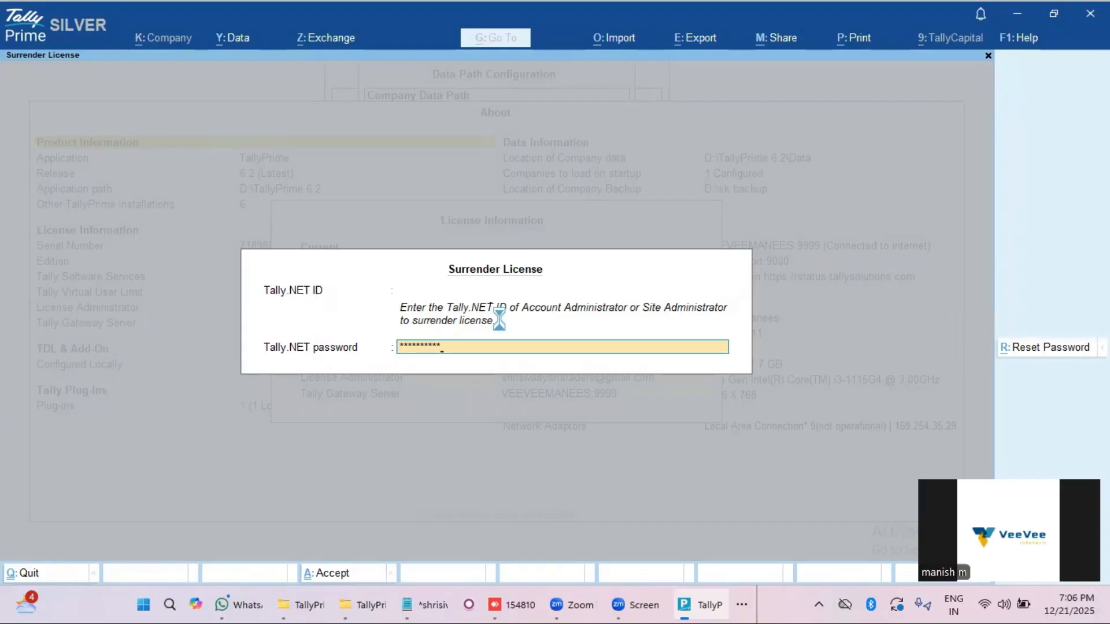
key(Return)
key(Return)
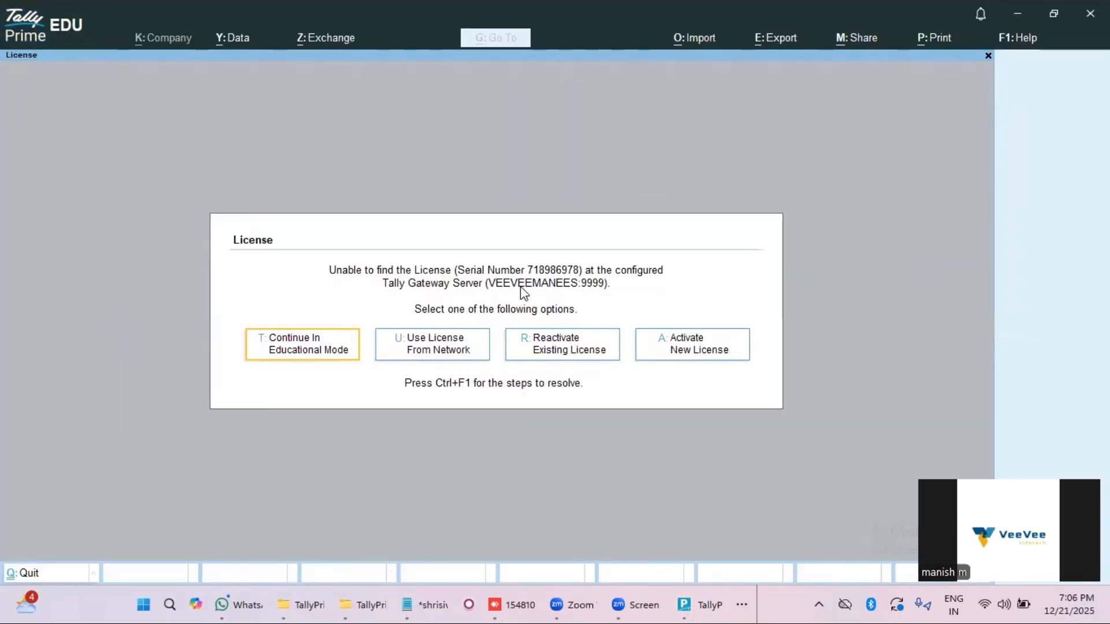
Step: Switch to AnyDesk, launch the remote TallyPrime 6.2, and reactivate the existing license with administrator rights
click(1023, 11)
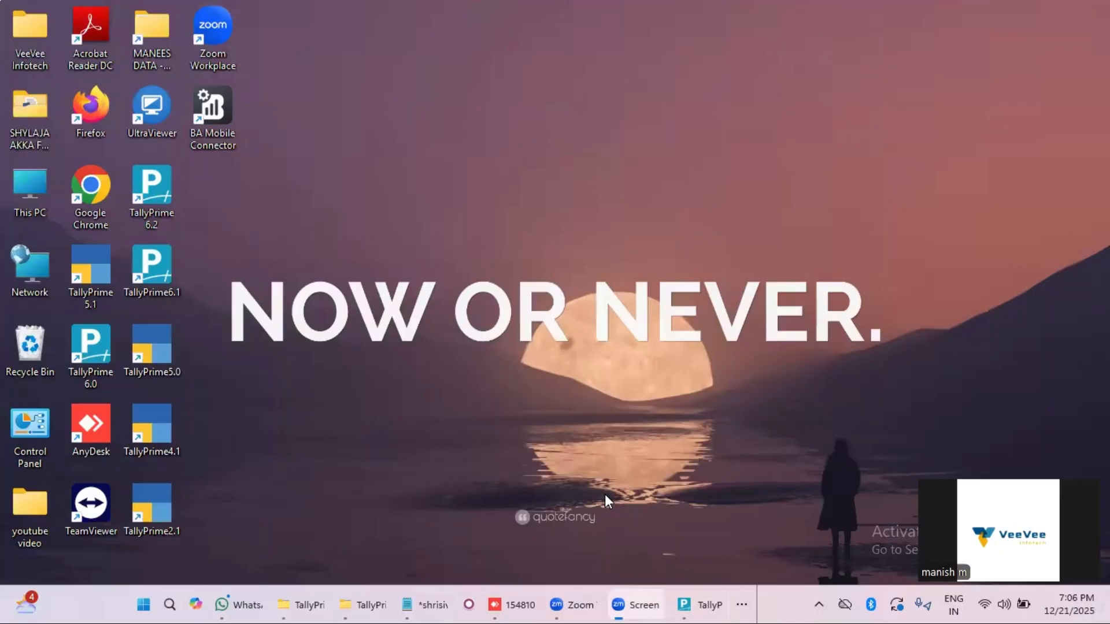
click(512, 605)
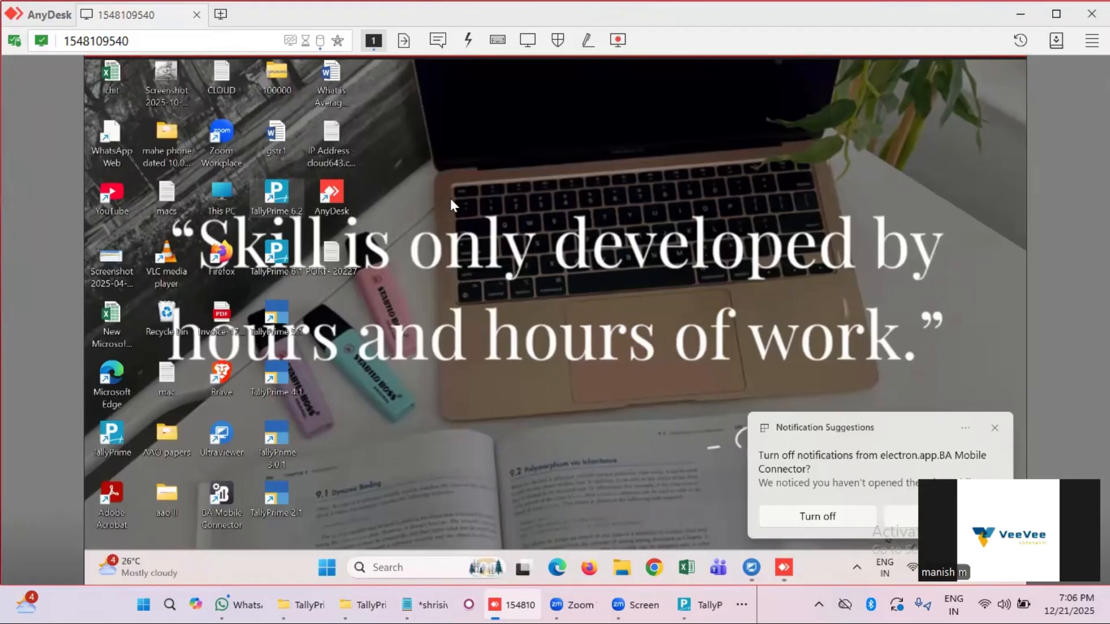
double_click(285, 192)
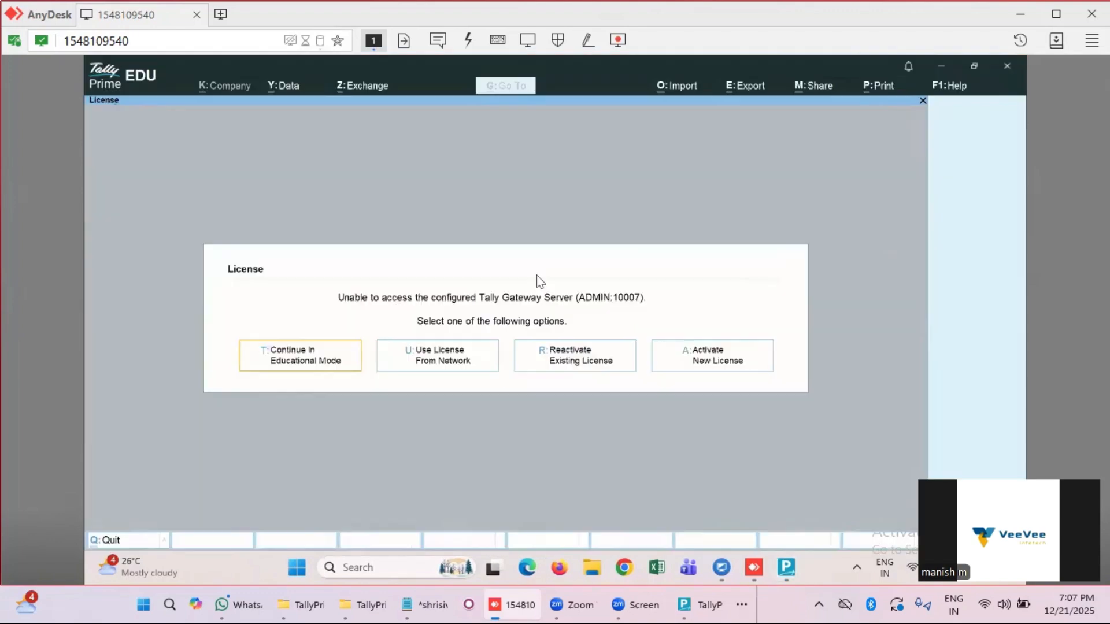
click(575, 360)
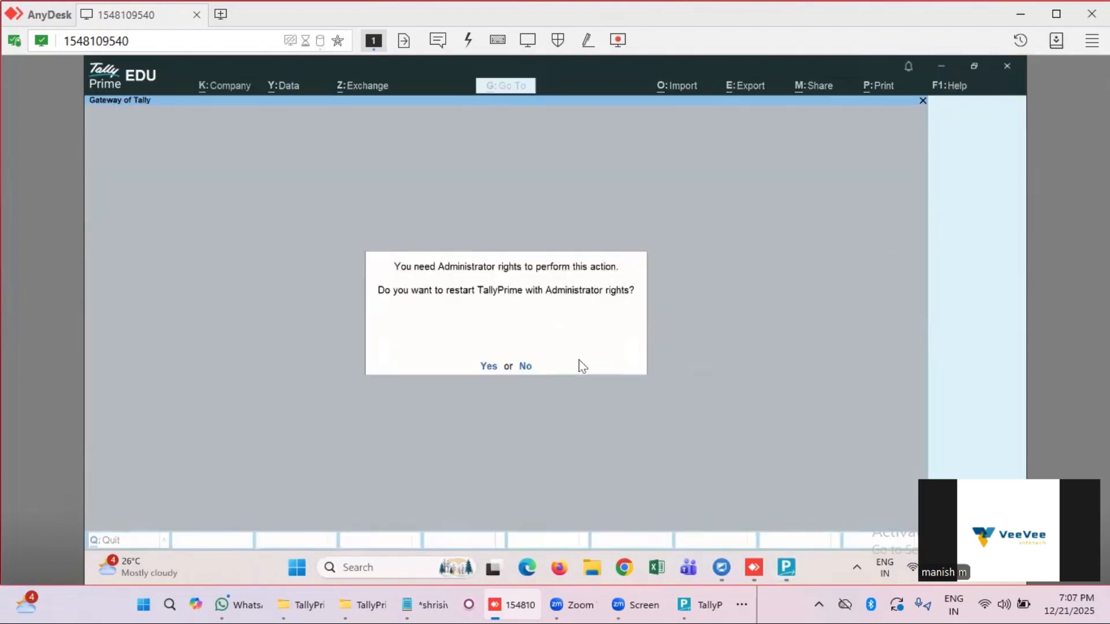
click(488, 365)
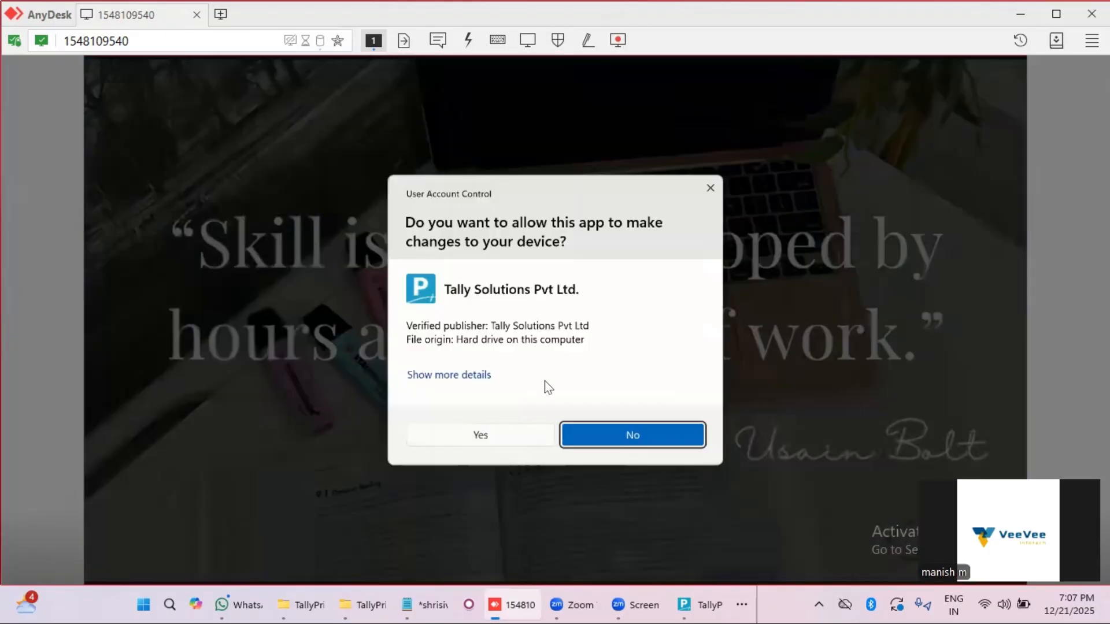
click(479, 434)
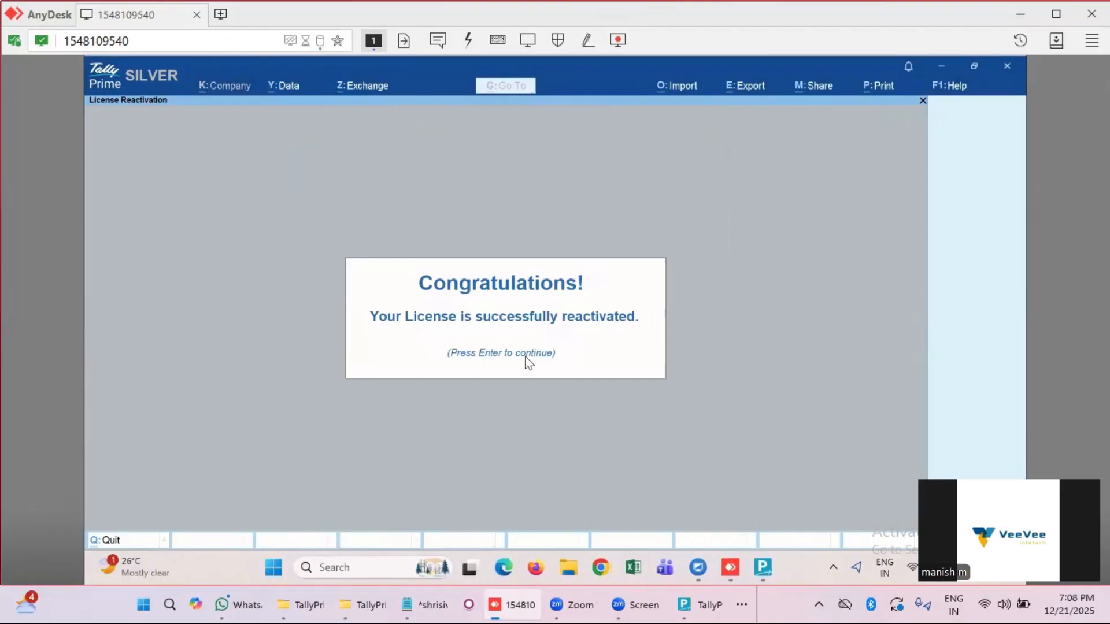
key(Return)
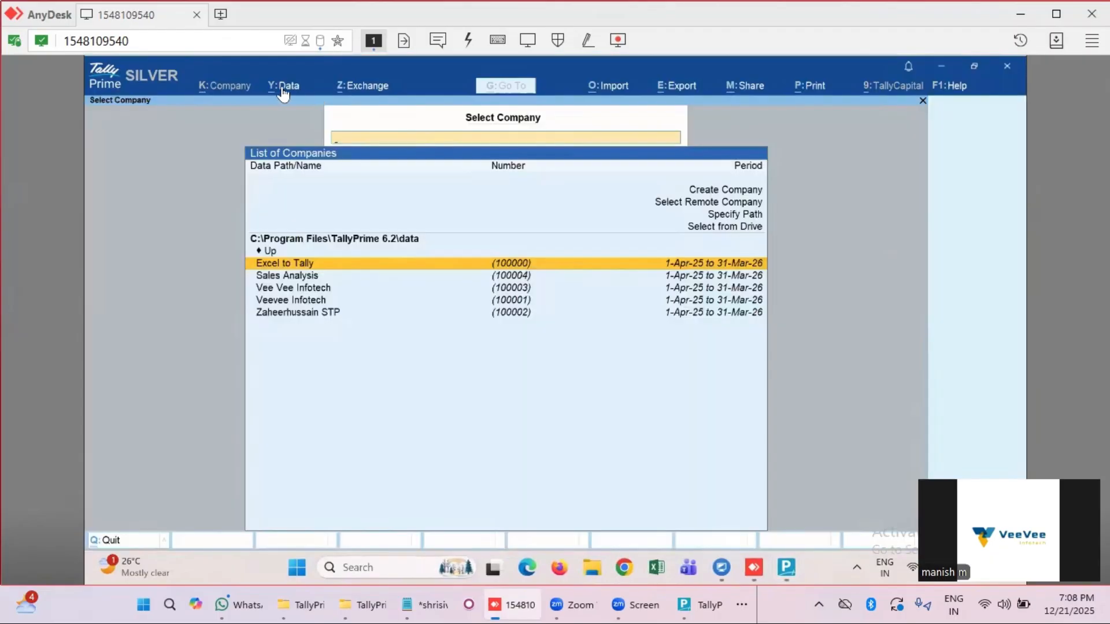
Step: Open the Company Data Path setting for editing in the remote TallyPrime's data path configuration
click(280, 87)
key(Down)
key(Down)
key(Down)
key(Down)
key(Down)
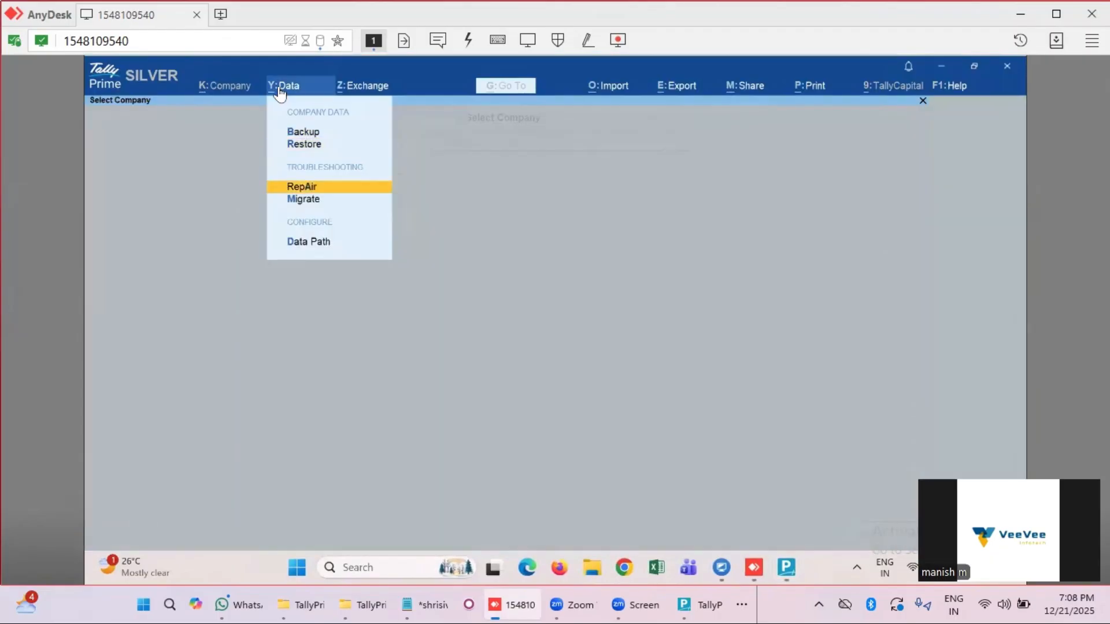
key(Up)
key(Return)
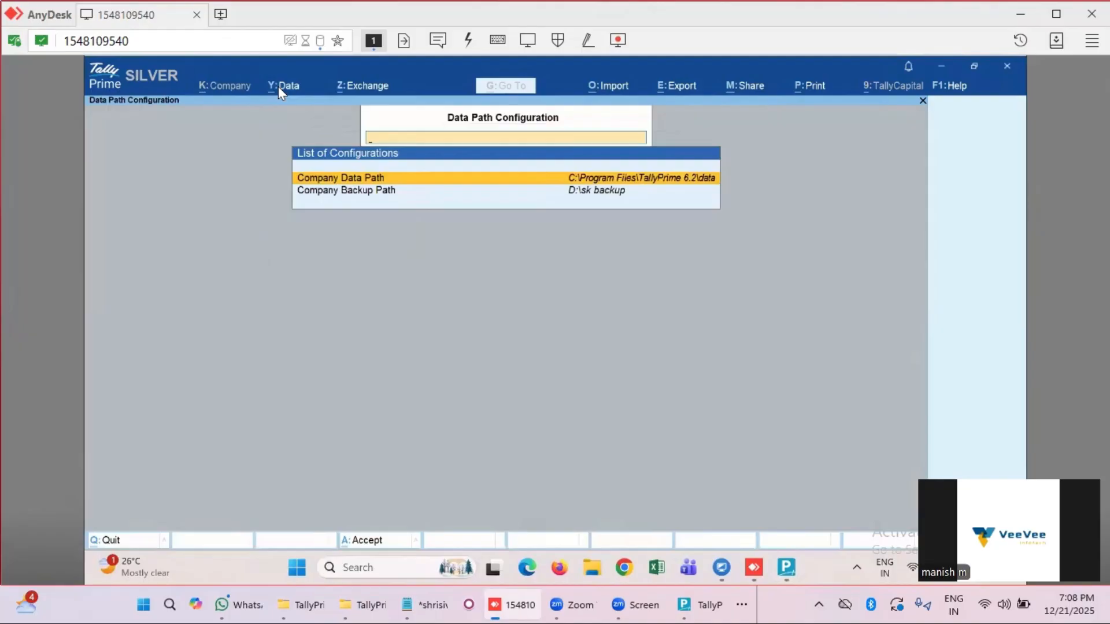
key(Return)
key(Up)
key(Return)
key(Return)
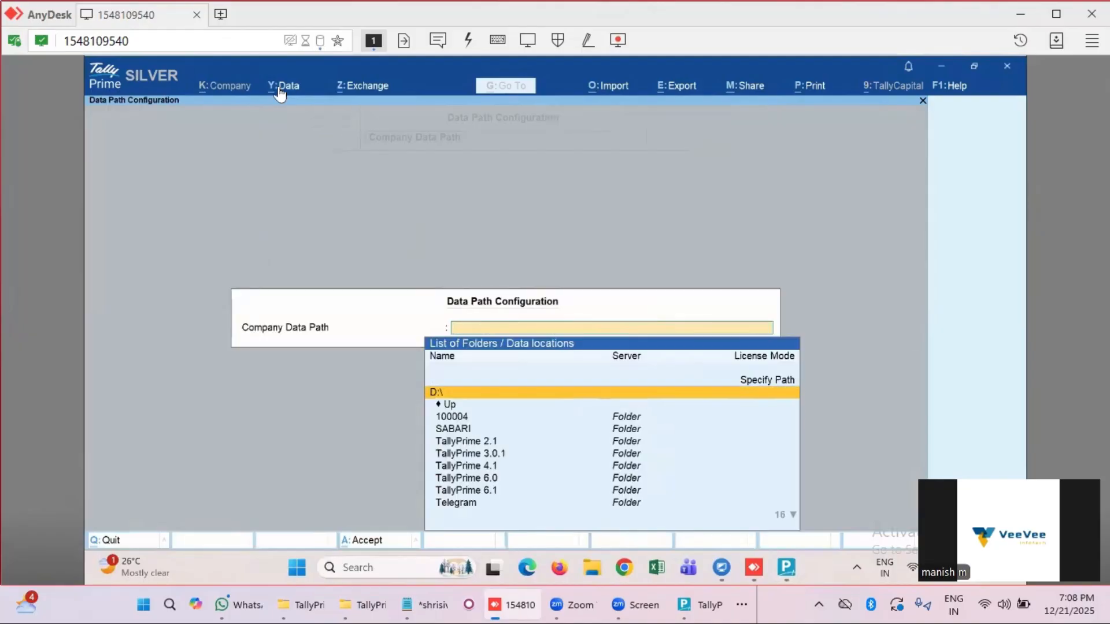
Step: Look through the folders on the remote D: drive for the company data location
key(Down)
key(Down)
key(Down)
key(Down)
key(Down)
key(Down)
key(Down)
key(Down)
key(Down)
key(Down)
key(Down)
key(Down)
key(Down)
key(Down)
key(Down)
key(Down)
key(Down)
key(Down)
key(Down)
key(Down)
key(Down)
key(Down)
key(Down)
key(Down)
key(Down)
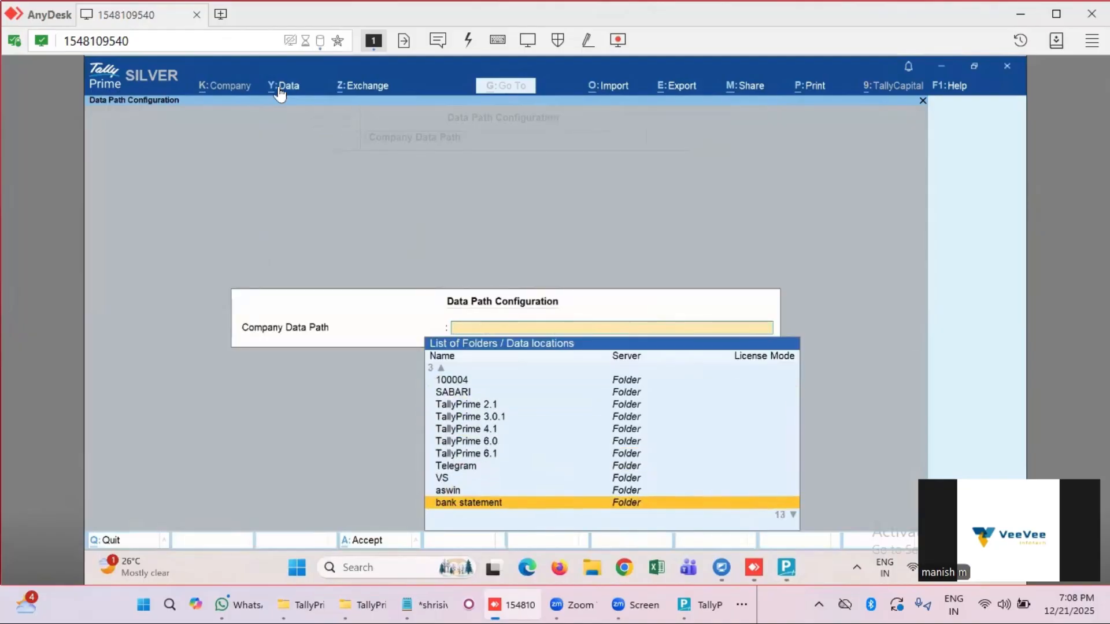
key(Up)
key(Up)
key(Up)
key(Up)
key(Up)
key(Up)
key(Up)
key(Up)
key(Up)
key(Up)
key(Up)
key(Up)
key(Up)
key(Up)
key(Up)
key(Up)
key(Up)
key(Up)
key(Up)
key(Up)
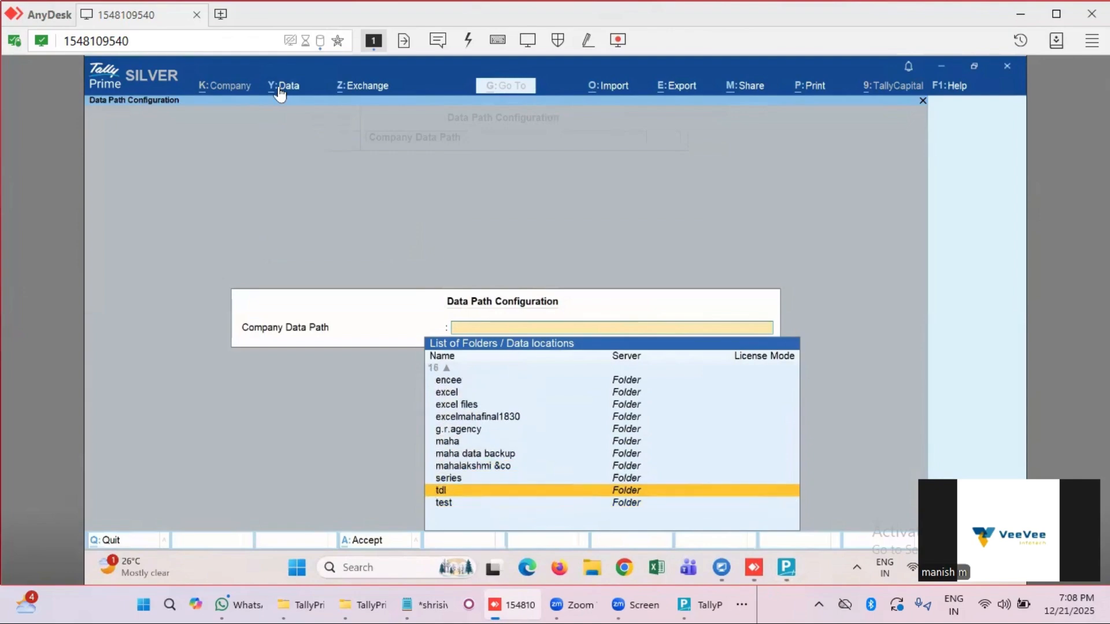
Step: Open the remote TallyPrime 6.2 folder in File Explorer and select its full path in the address
key(super+e)
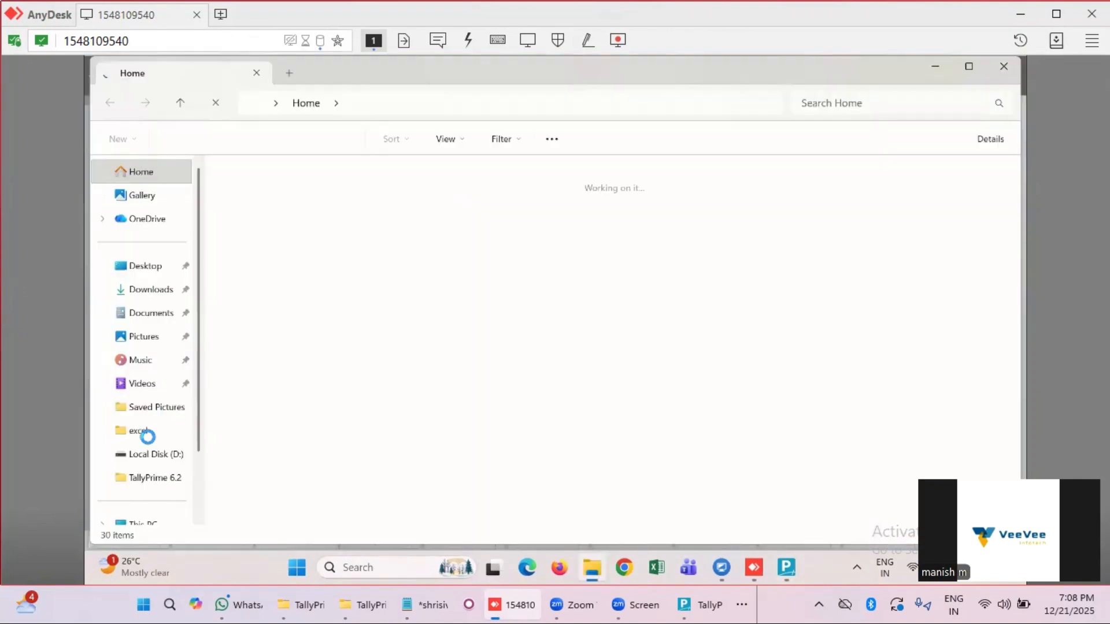
click(166, 479)
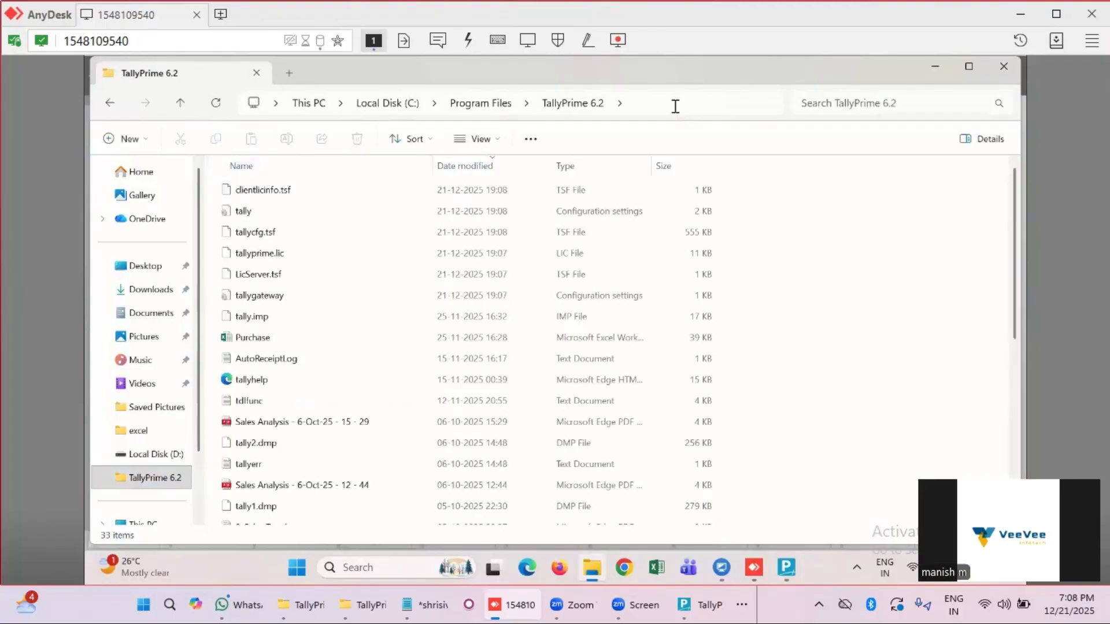
click(633, 106)
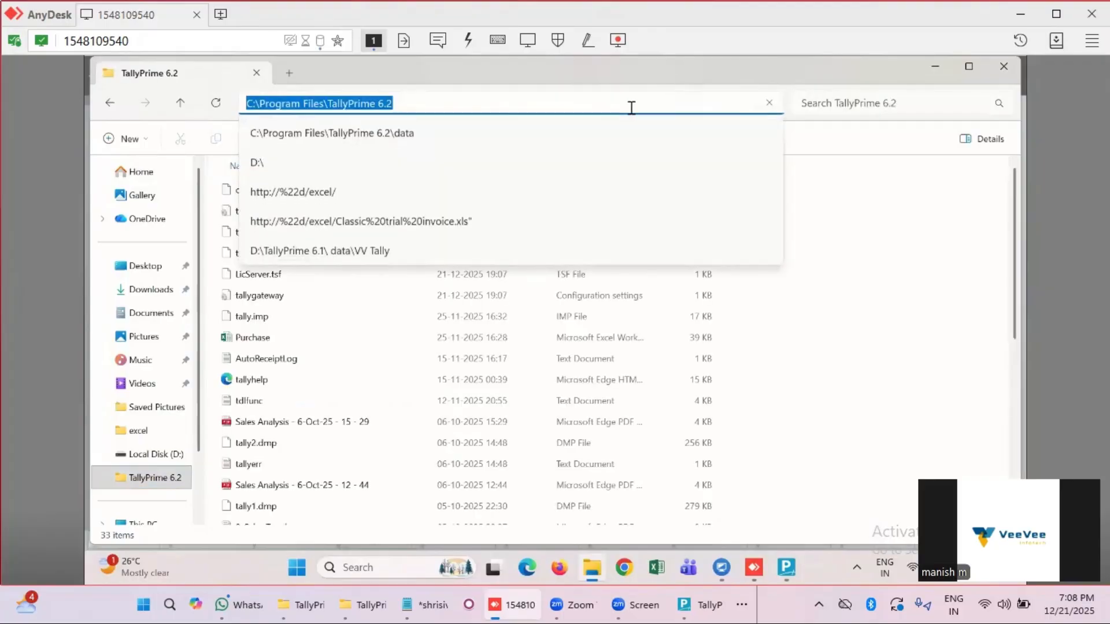
click(855, 275)
click(692, 103)
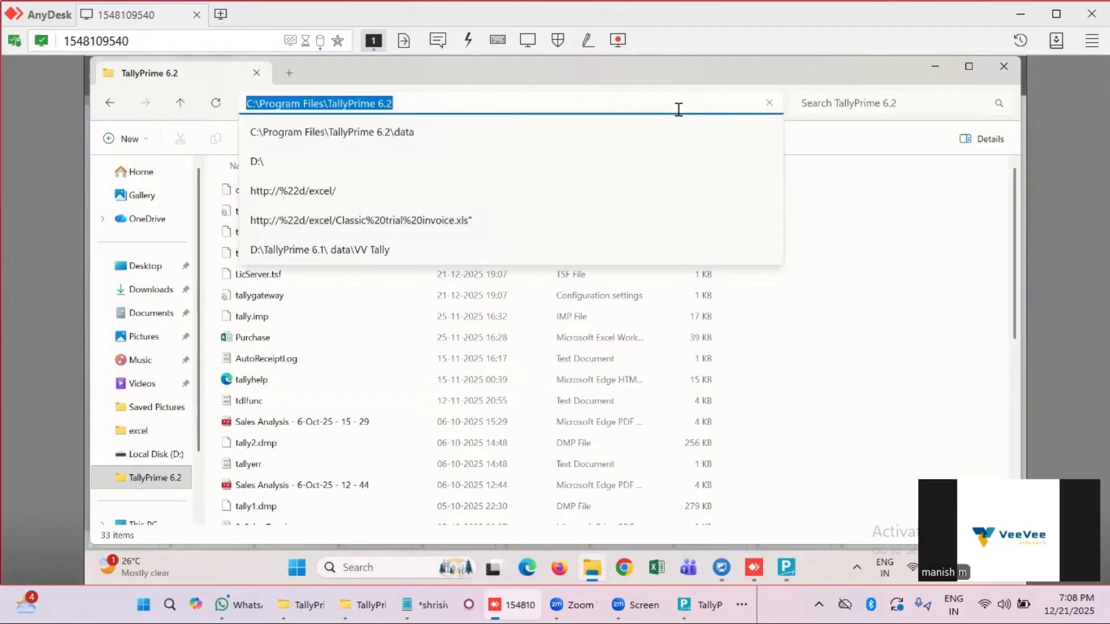
Step: Return to the remote TallyPrime and set the company data path to C:\Program Files\TallyPrime 6.2\data
click(786, 567)
text(C:\Program Files\TallyPrime 6.2\data)
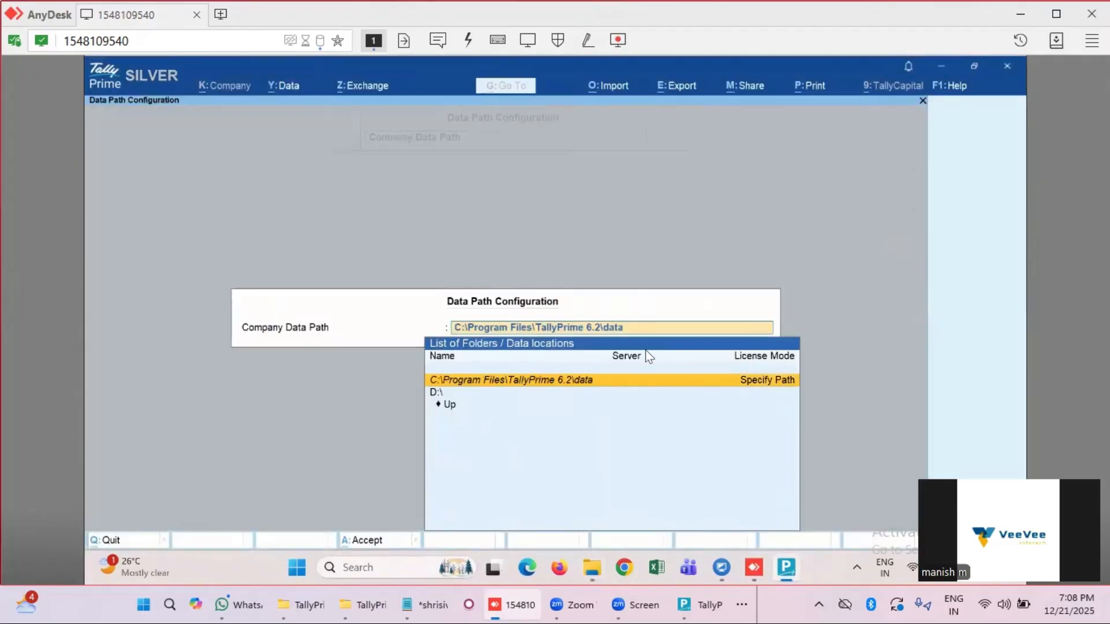
key(Return)
key(Return)
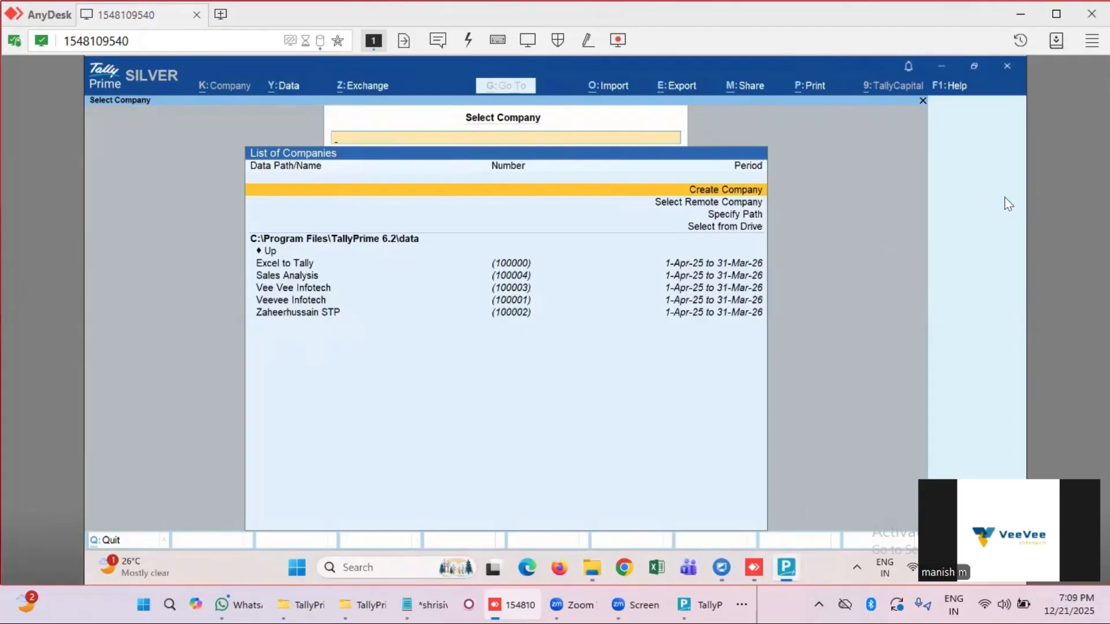
Step: Remove all four TDL files from the remote TallyPrime's local TDL configuration and accept the emptied list
click(959, 92)
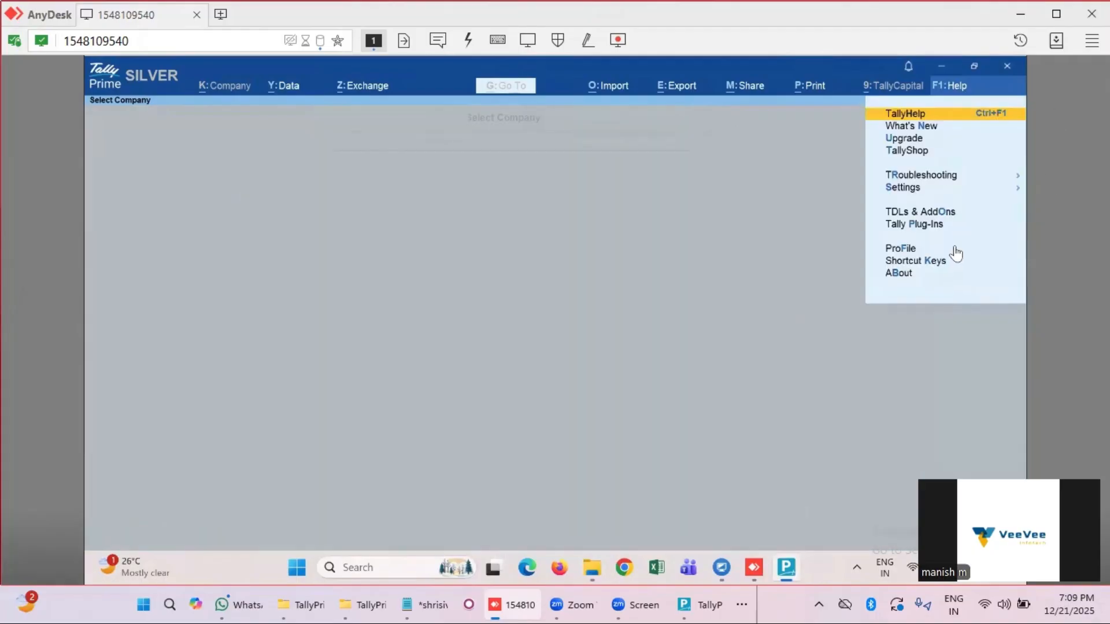
click(937, 212)
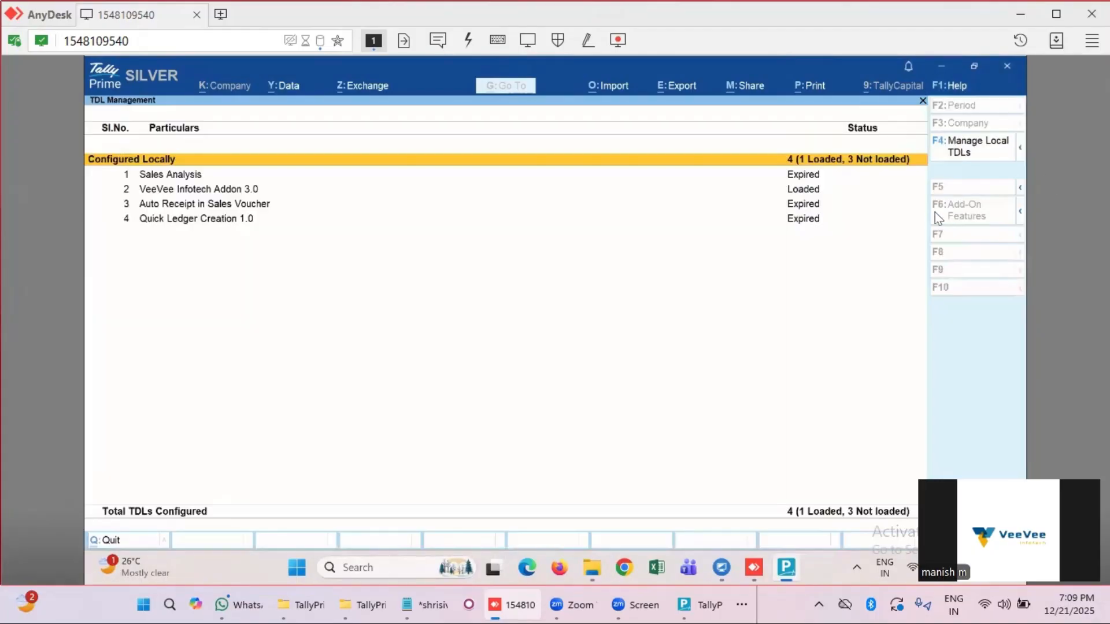
click(975, 148)
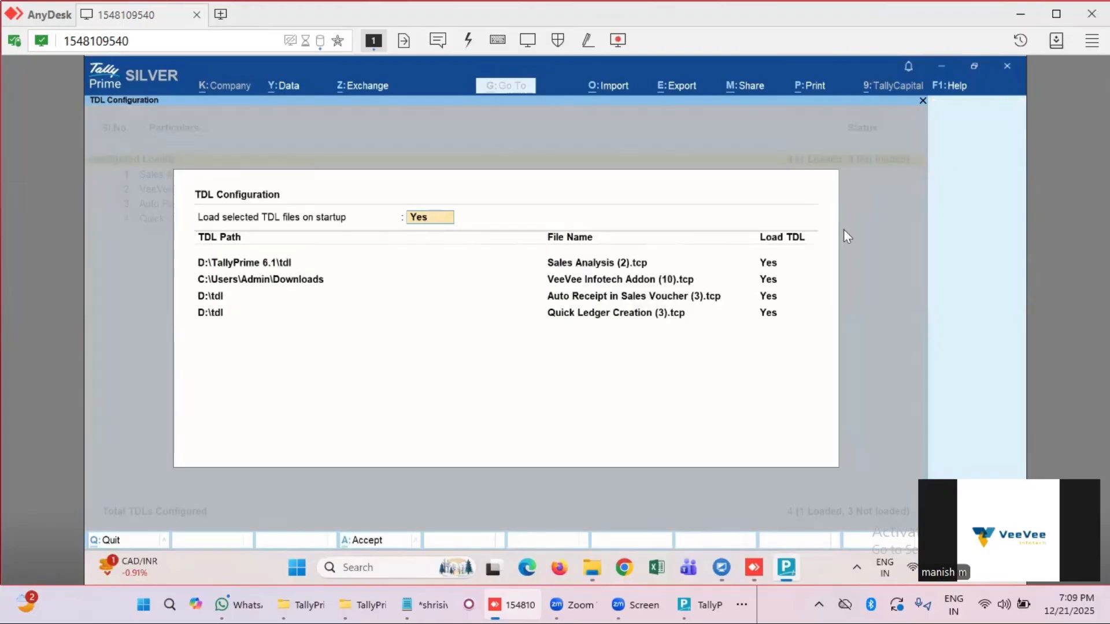
key(Return)
key(Up)
key(Up)
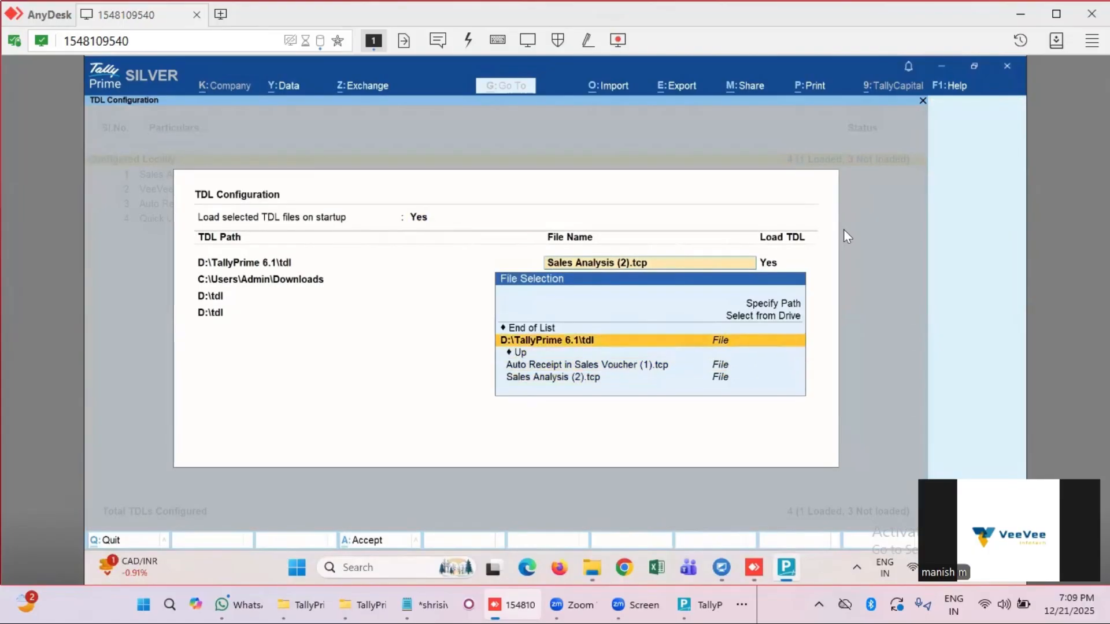
key(Up)
key(Return)
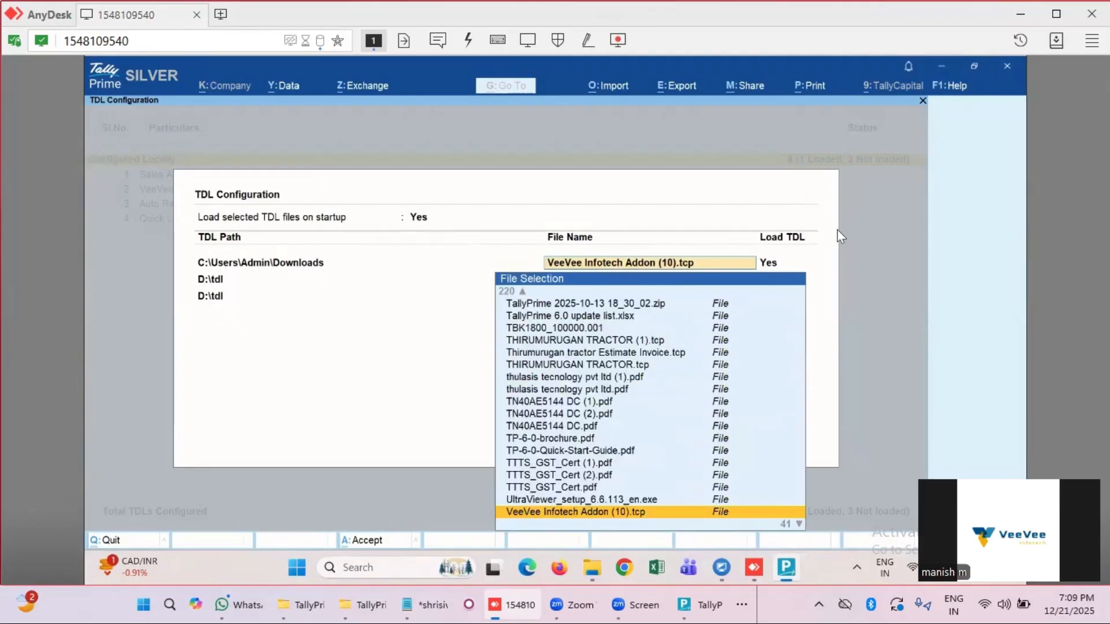
text(end)
key(Return)
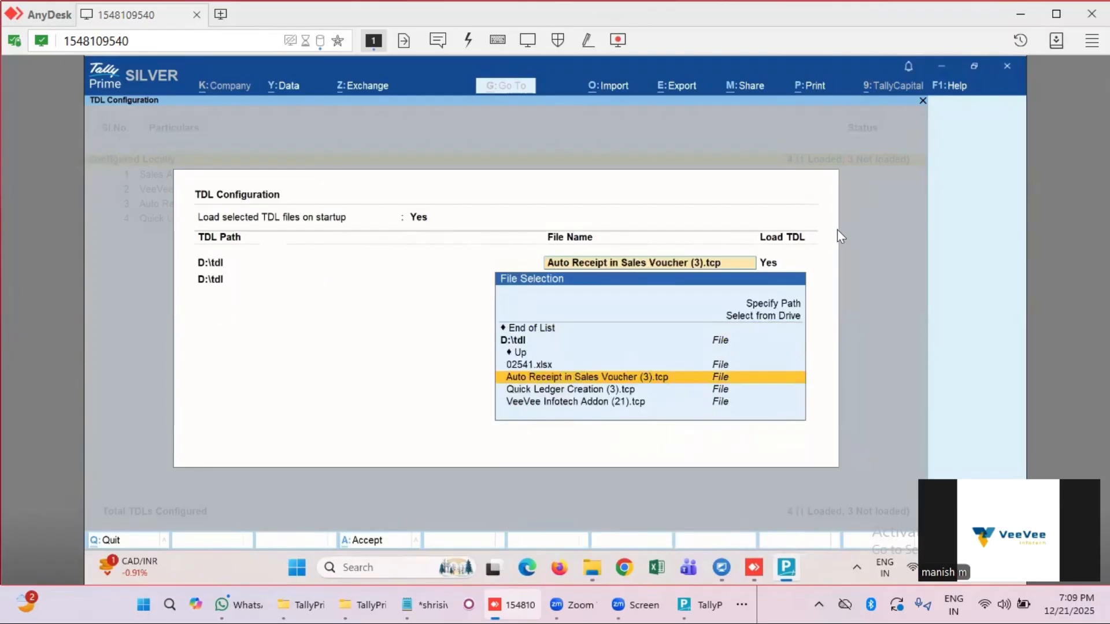
text(end)
key(Return)
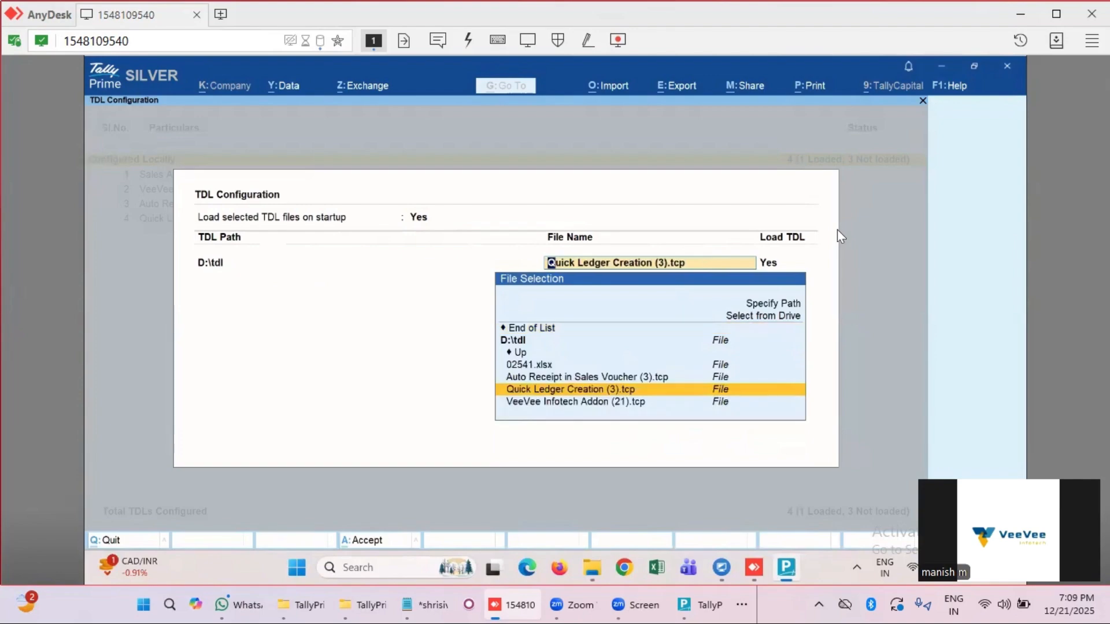
text(end)
key(Return)
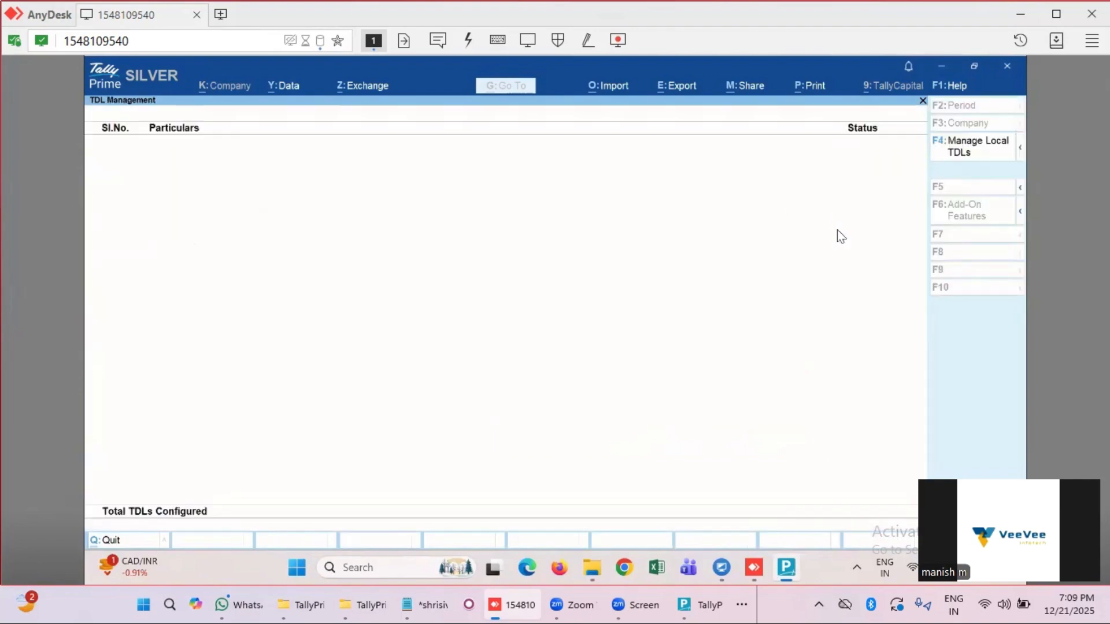
Step: Reopen the local TDL configuration with loading on startup kept at Yes and move the file selection up to C:\Program Files
click(989, 153)
key(Return)
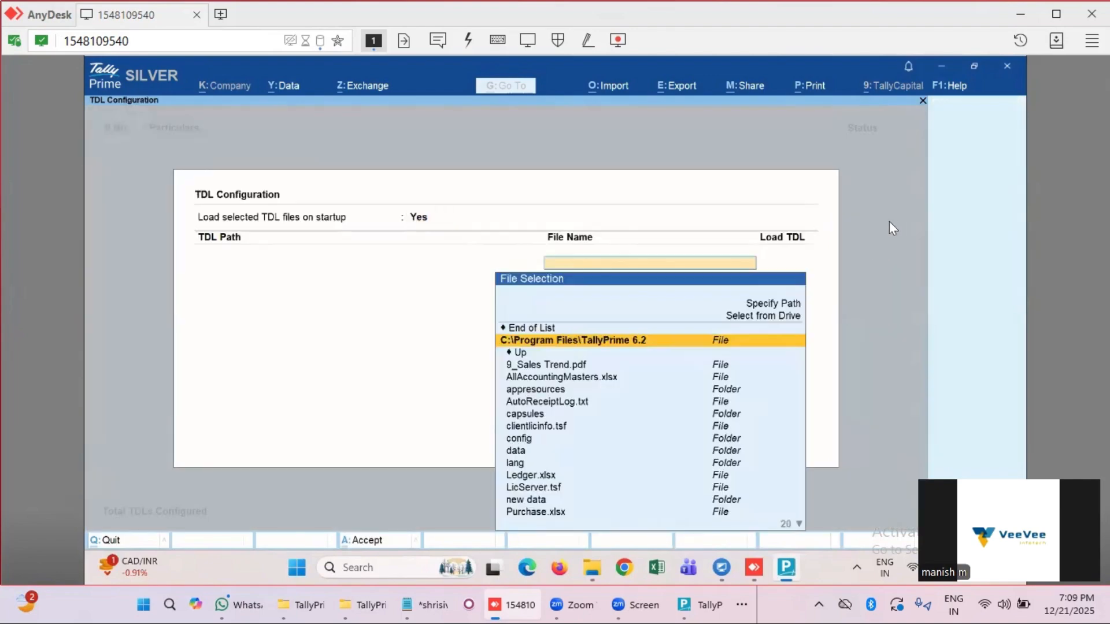
key(Up)
key(ctrl+v)
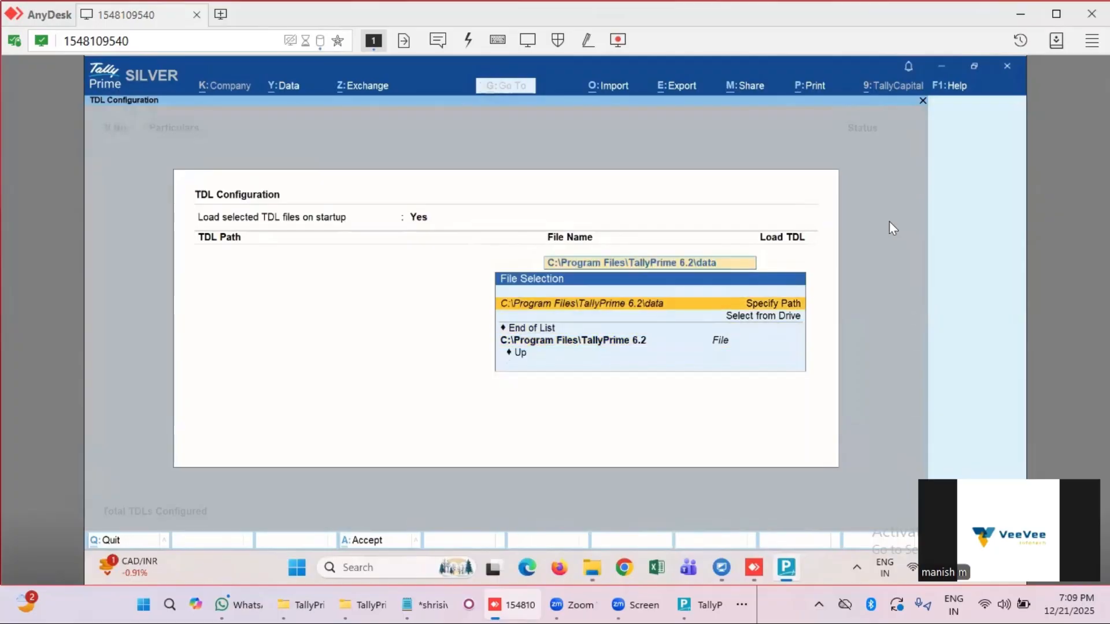
key(BackSpace)
key(BackSpace)
key(BackSpace)
key(BackSpace)
key(BackSpace)
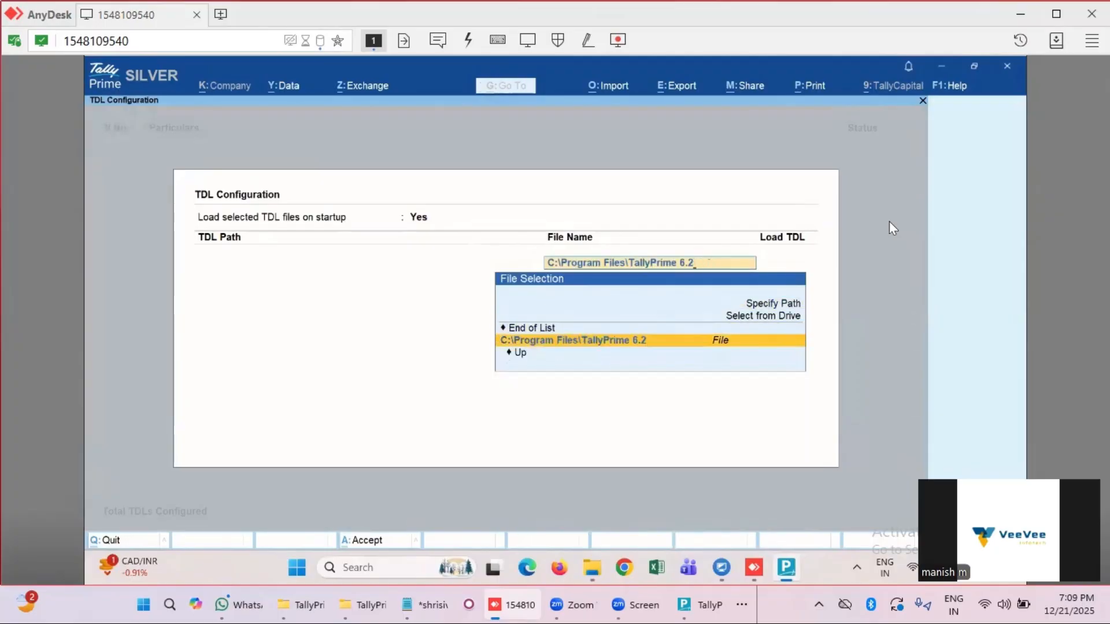
key(Down)
key(Return)
Step: Find the TallyPrime 6.2 folder within C:\Program Files and open it in the TDL file selection
key(Down)
key(Down)
key(Down)
key(Down)
key(Down)
key(Down)
key(Down)
key(Down)
key(Down)
key(Down)
key(Down)
key(Down)
key(Down)
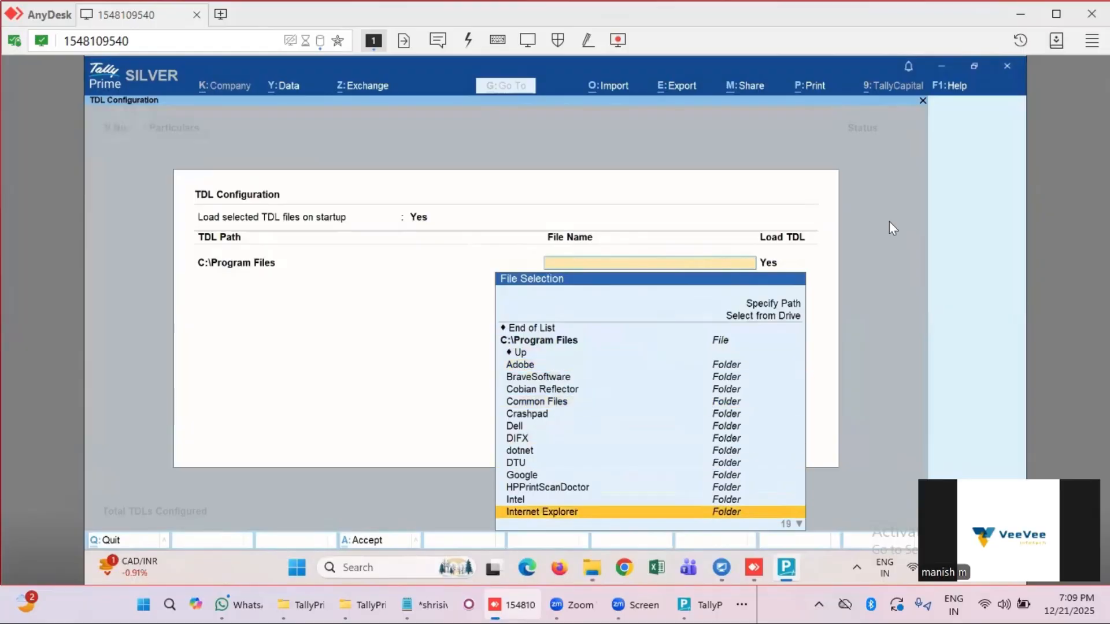
key(Down)
key(Down)
key(Down)
key(Down)
key(Down)
key(Down)
key(Down)
key(Down)
key(Down)
key(Down)
key(Down)
key(Down)
key(Down)
key(Down)
key(Down)
key(Down)
key(Down)
key(Down)
key(Up)
key(Up)
key(Up)
key(Up)
key(Up)
key(Up)
key(Up)
key(Up)
key(Up)
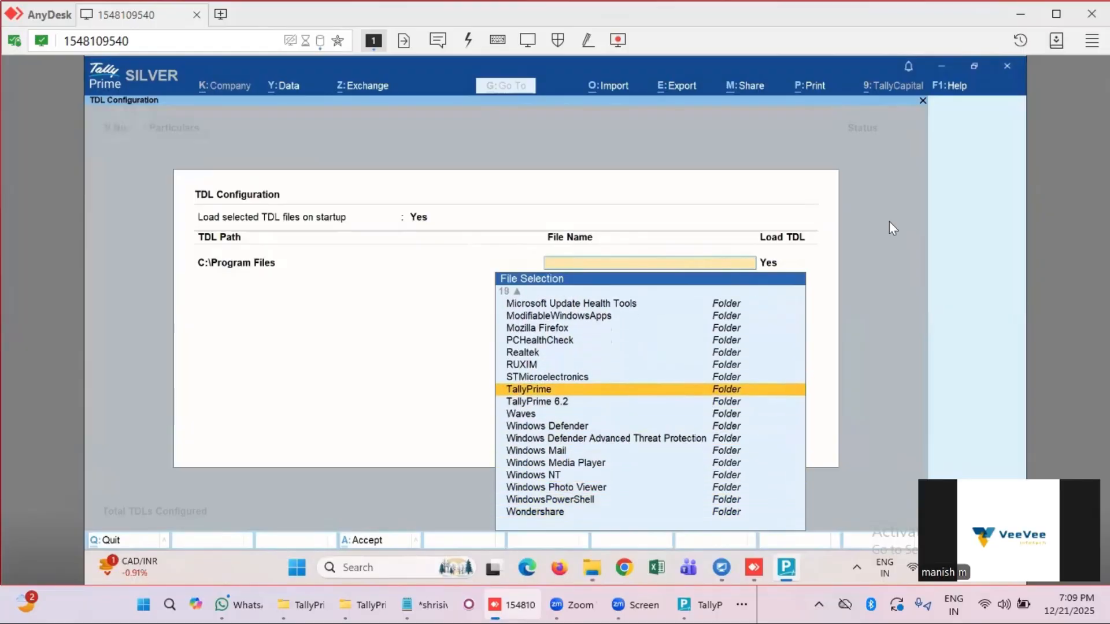
key(Return)
Step: Open the Tcp file folder inside the TallyPrime 6.2 folder as the source of the TDL files
key(Down)
key(Down)
key(Down)
key(Down)
key(Down)
key(Down)
key(Down)
key(Down)
key(Down)
key(Down)
key(Down)
key(Down)
key(Down)
key(Down)
key(Down)
key(Down)
key(Down)
key(Down)
key(Down)
key(Down)
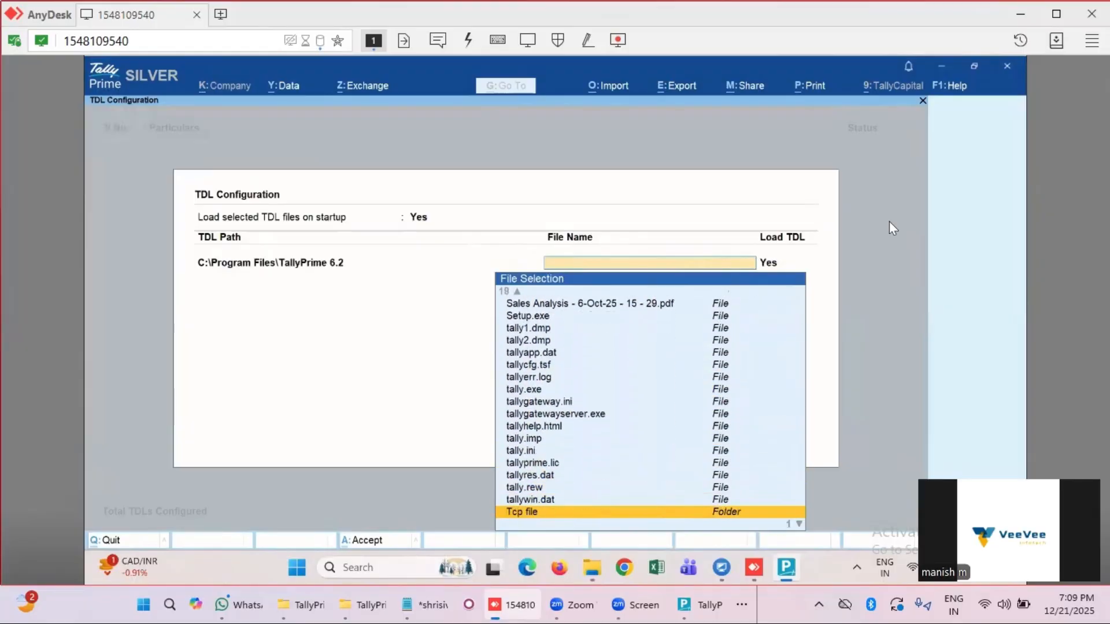
key(Return)
Step: Add Sales Analysis.tcp and VeeVee Infotech Addon.tcp with Load TDL set to Yes, accept the configuration and return to company selection
key(Down)
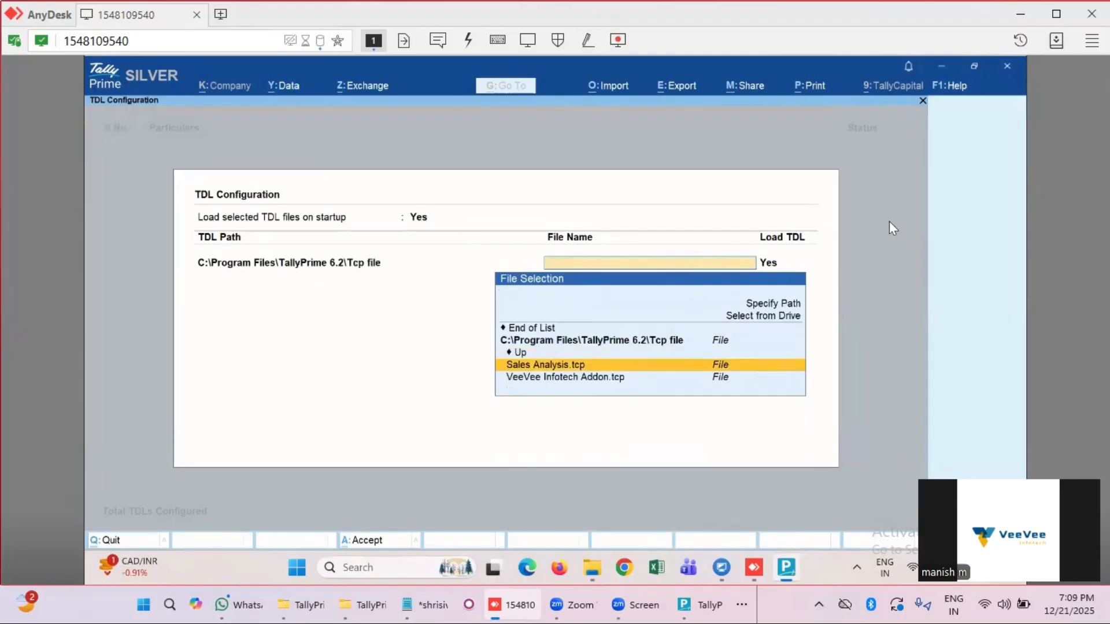
key(Return)
key(Down)
key(Down)
key(Down)
key(Return)
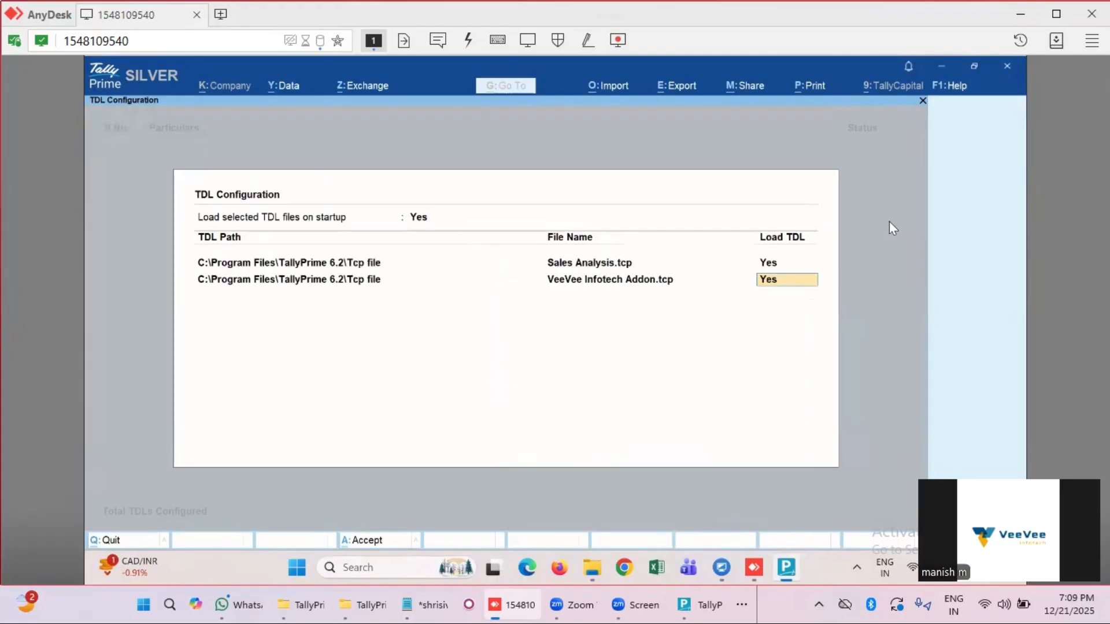
key(Return)
key(Return)
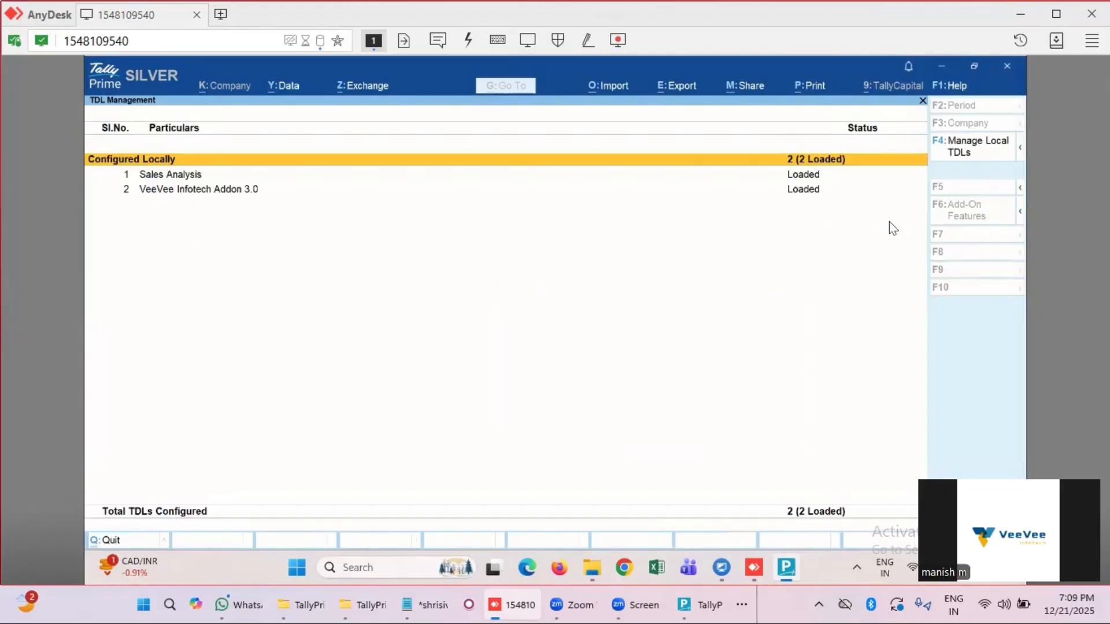
key(Escape)
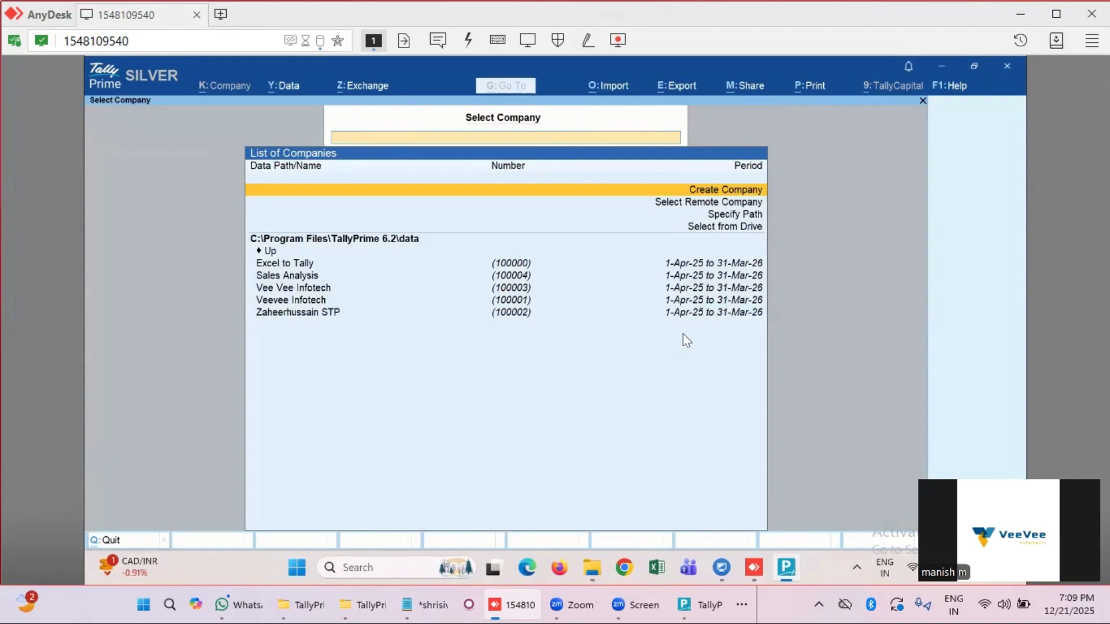
Step: Switch from AnyDesk to the browser and open the Courses page of the VeeVee Infotech website
click(1020, 14)
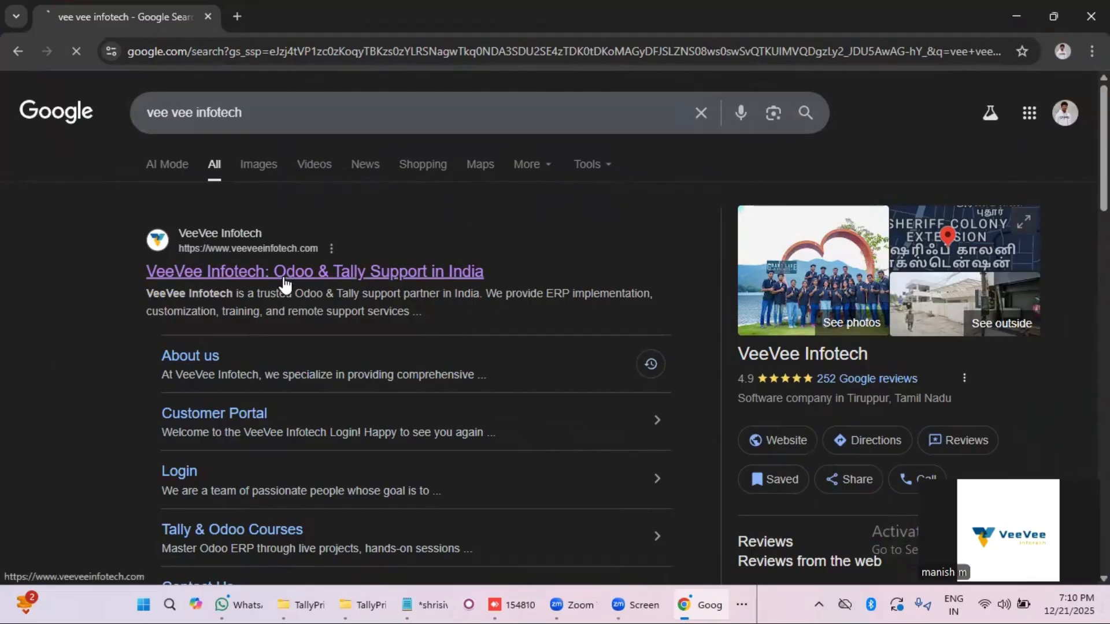
click(343, 271)
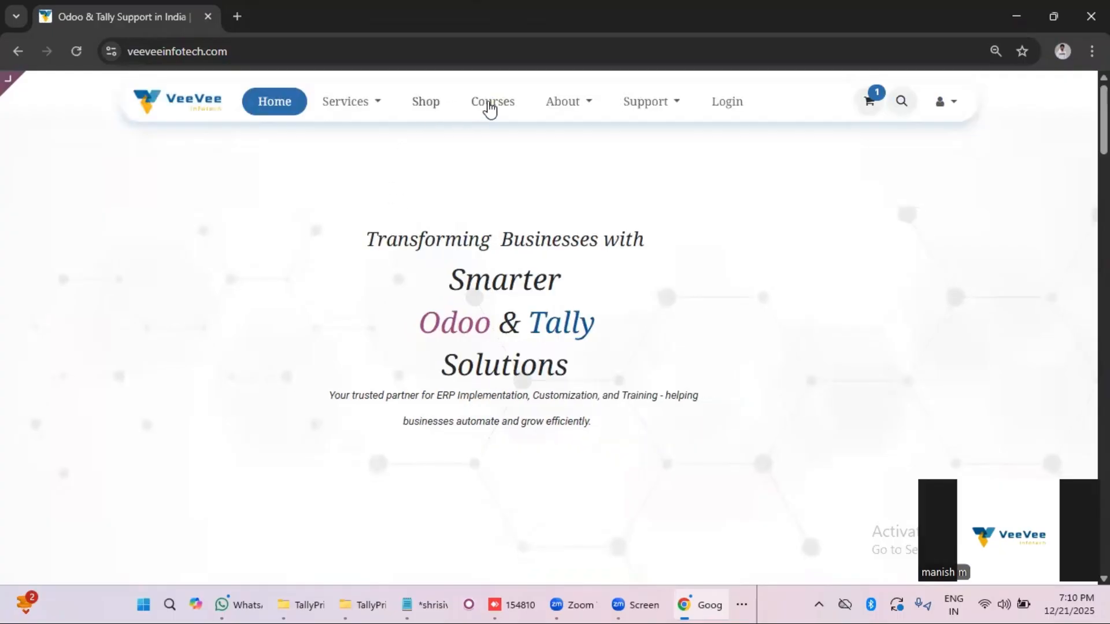
click(492, 109)
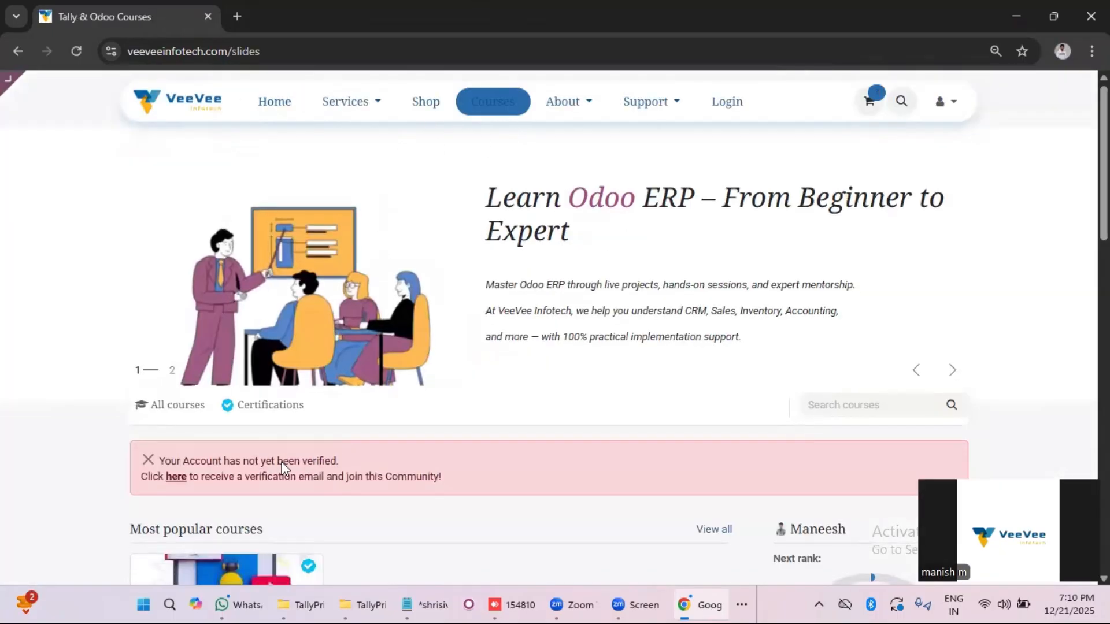
Step: Open the Tally Prime Fundamentals course page and look through its price and lesson list
scroll(285, 462, down, 8)
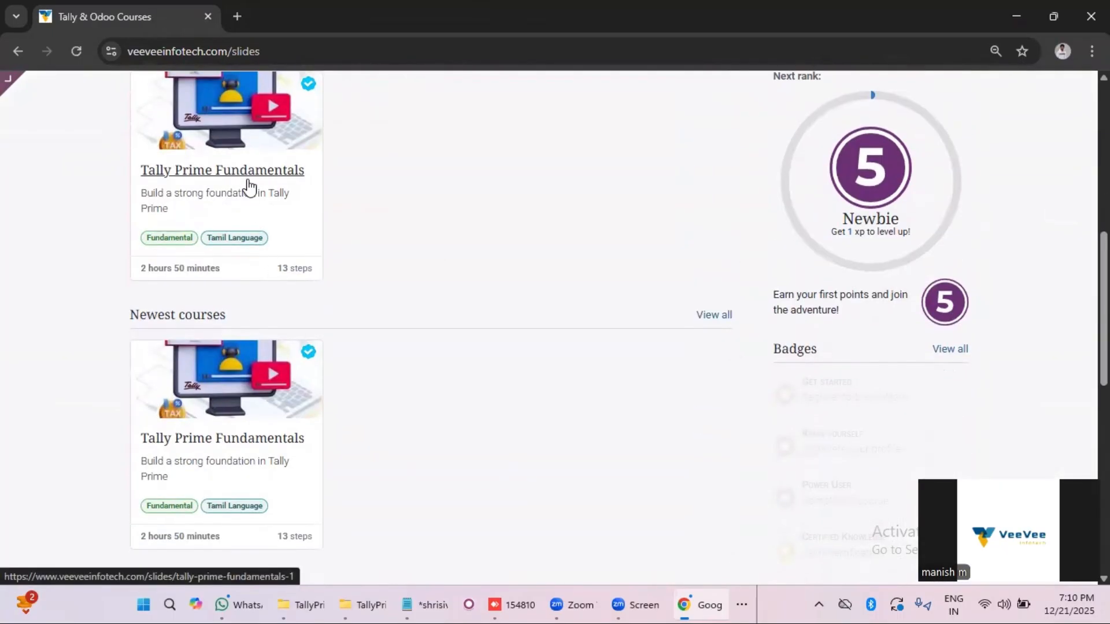
click(247, 176)
scroll(241, 365, down, 2)
scroll(242, 365, down, 1)
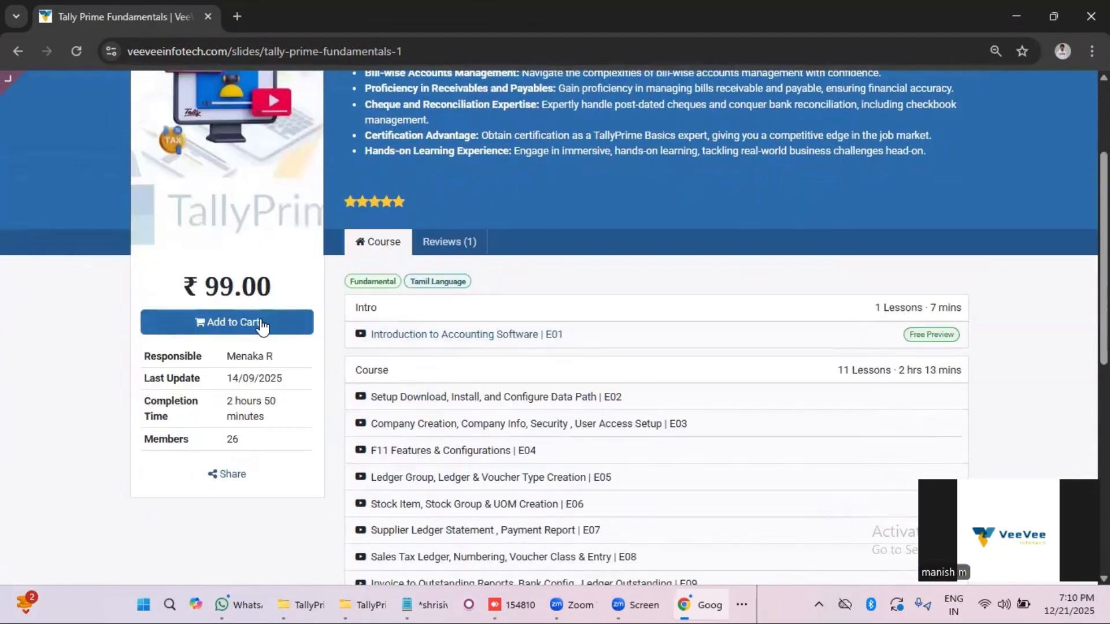
Step: Add the Tally Prime Fundamentals course to the cart and proceed to checkout
click(257, 324)
click(426, 428)
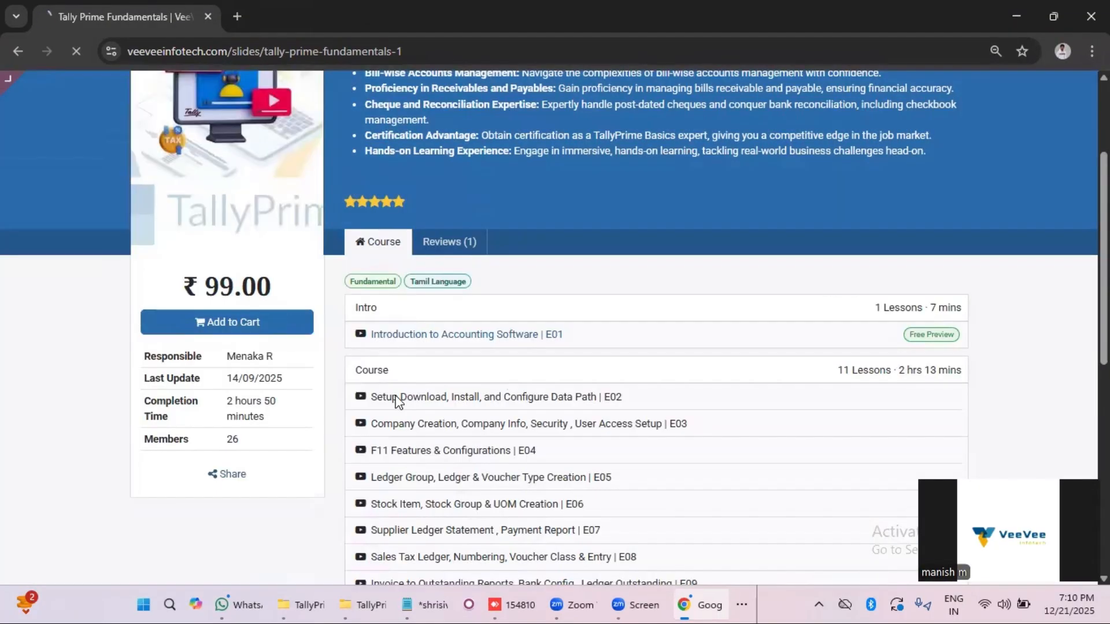
click(872, 347)
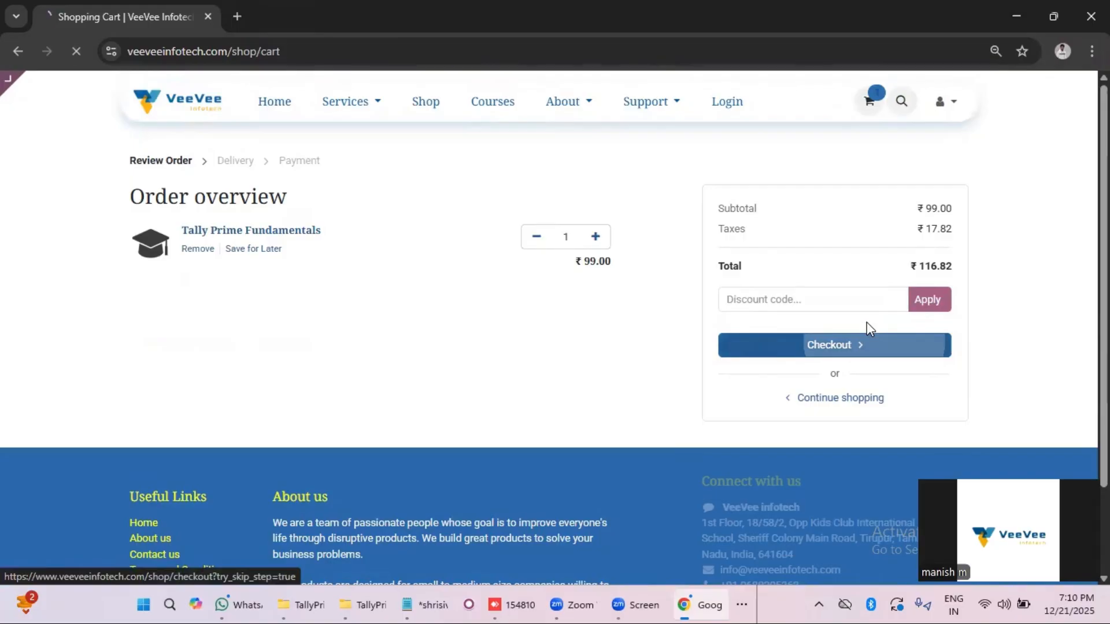